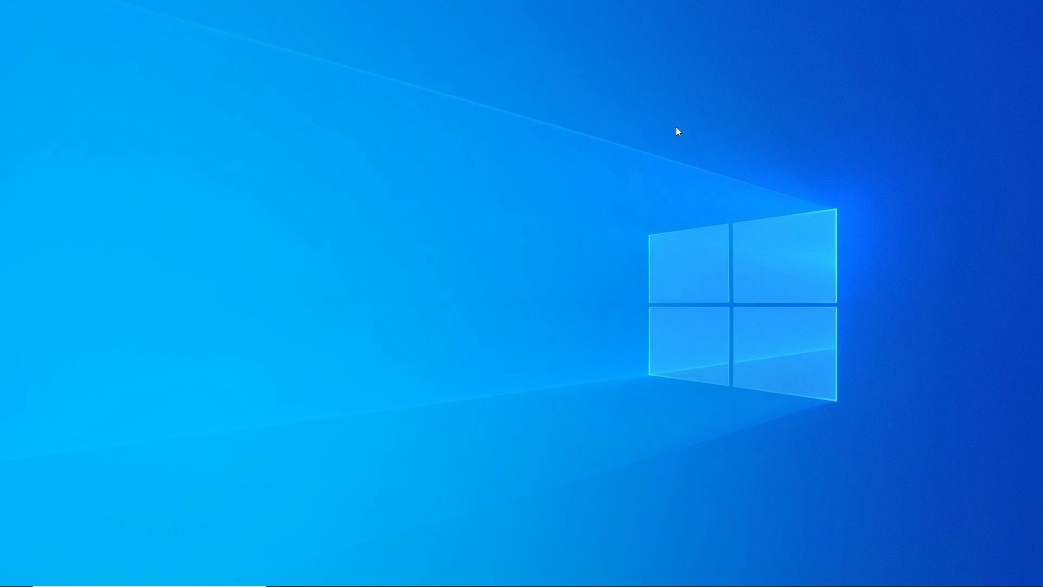
Find Google Chrome on the computer and open it.
key(super)
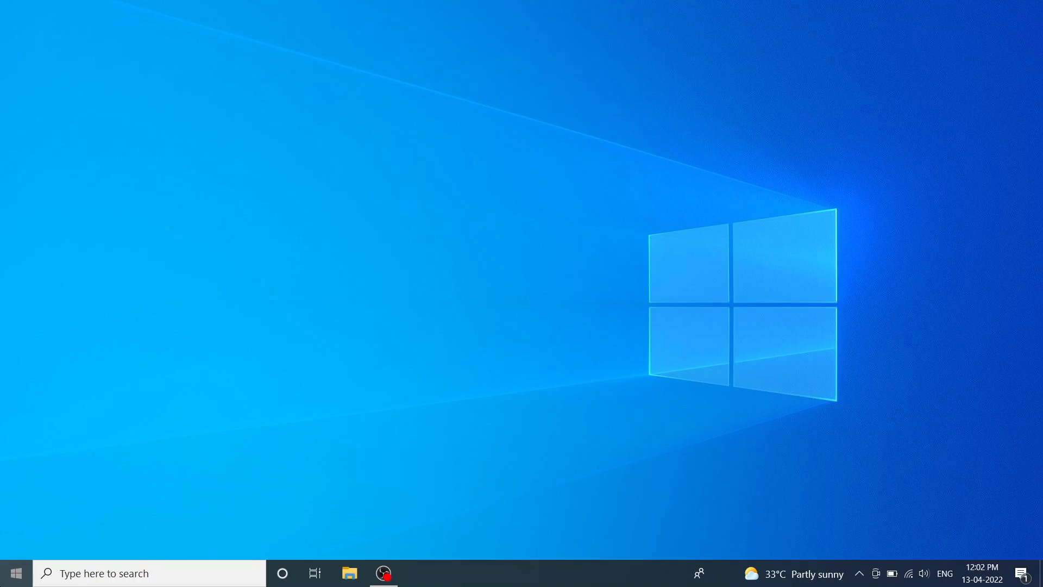
text(chromme)
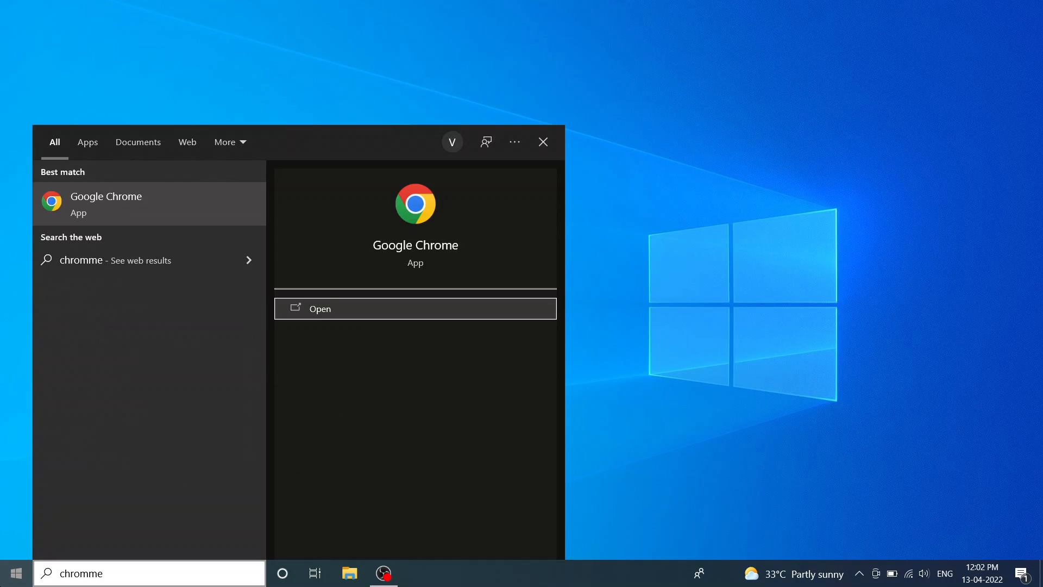
key(Return)
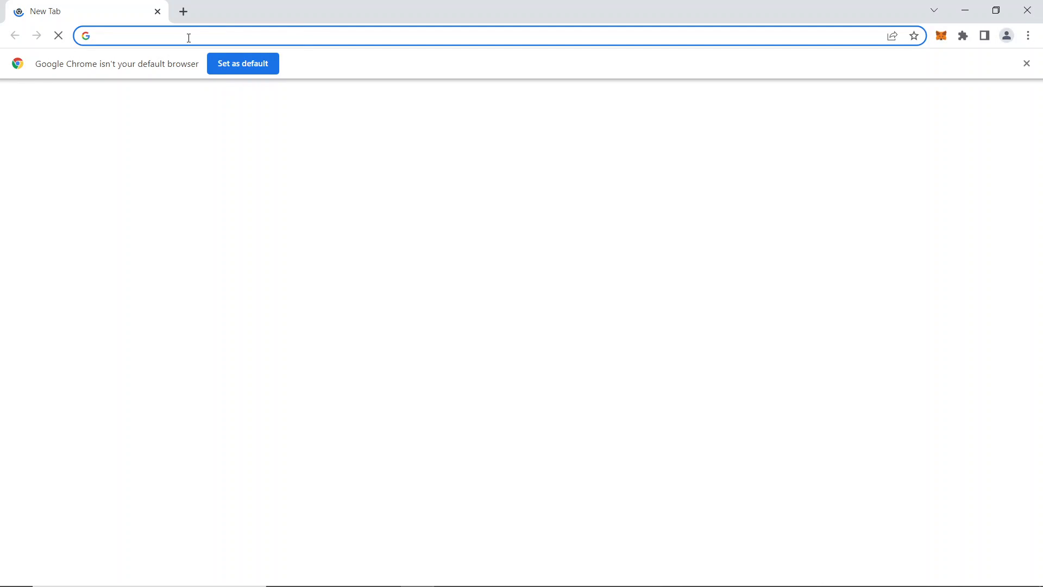
Search the web for Android Studio and open the official "Download Android Studio and SDK tools" page.
text(an)
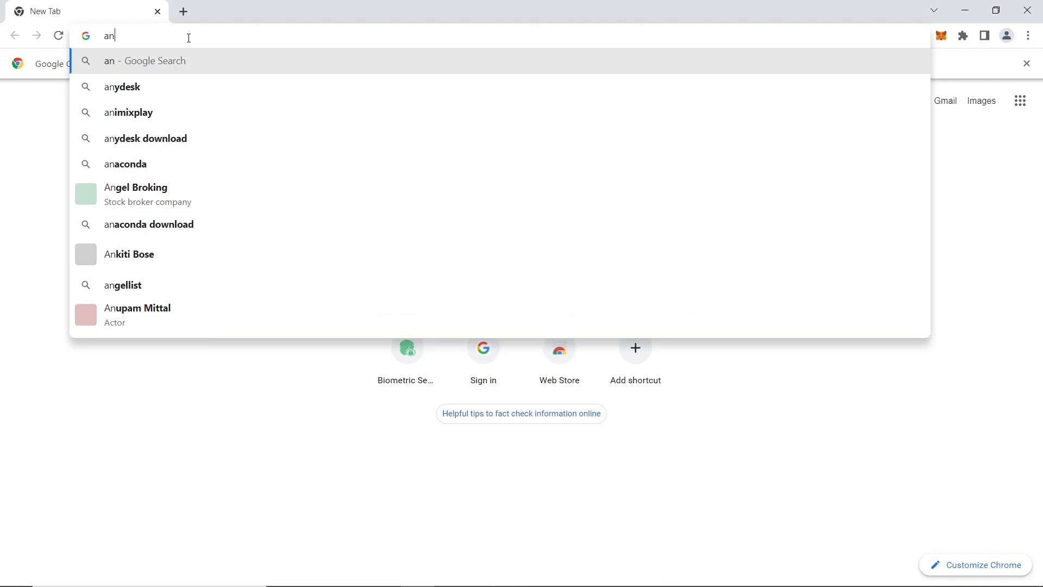
text(driod studio)
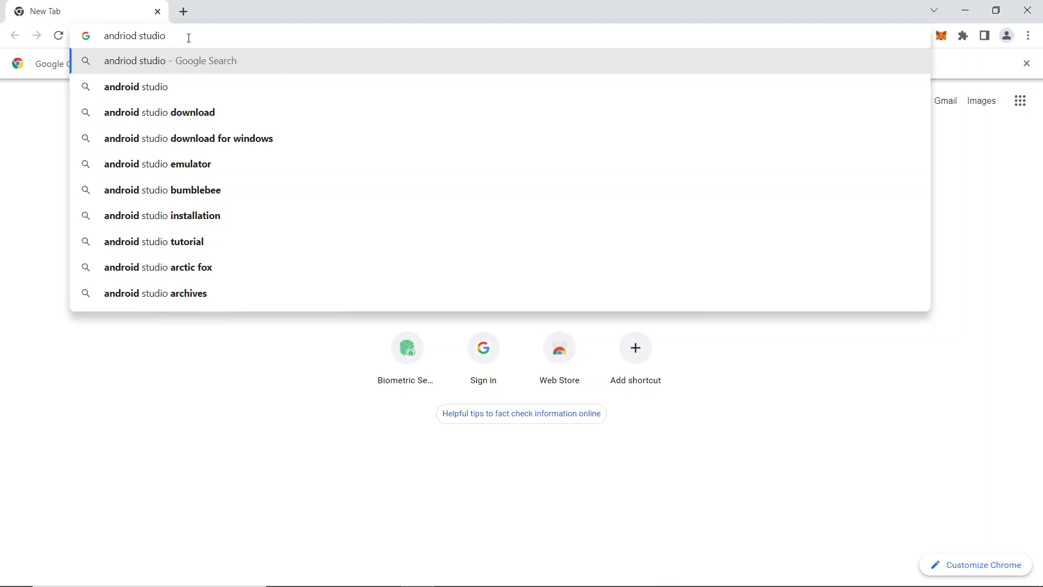
key(Return)
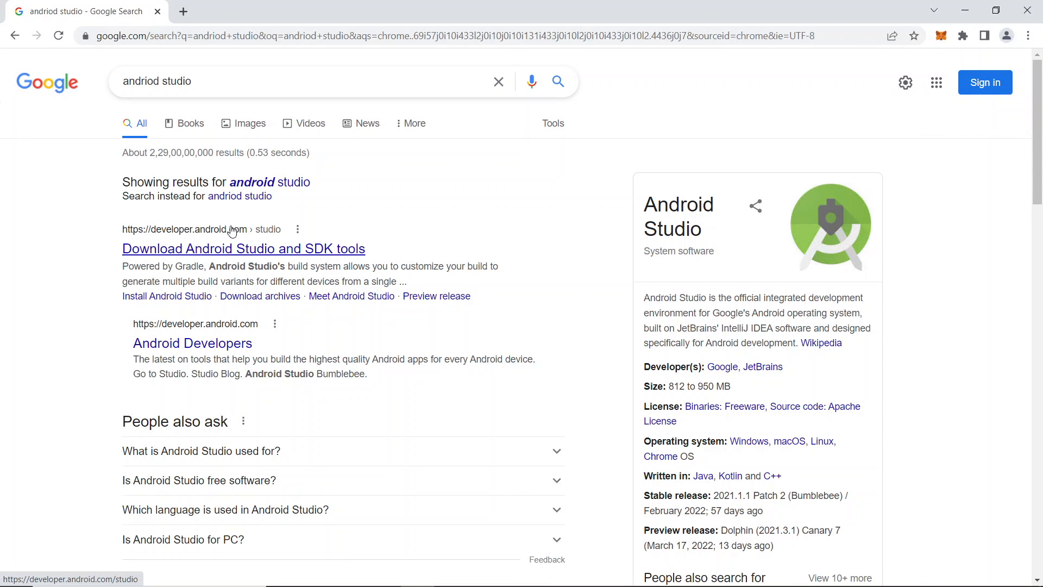
click(174, 253)
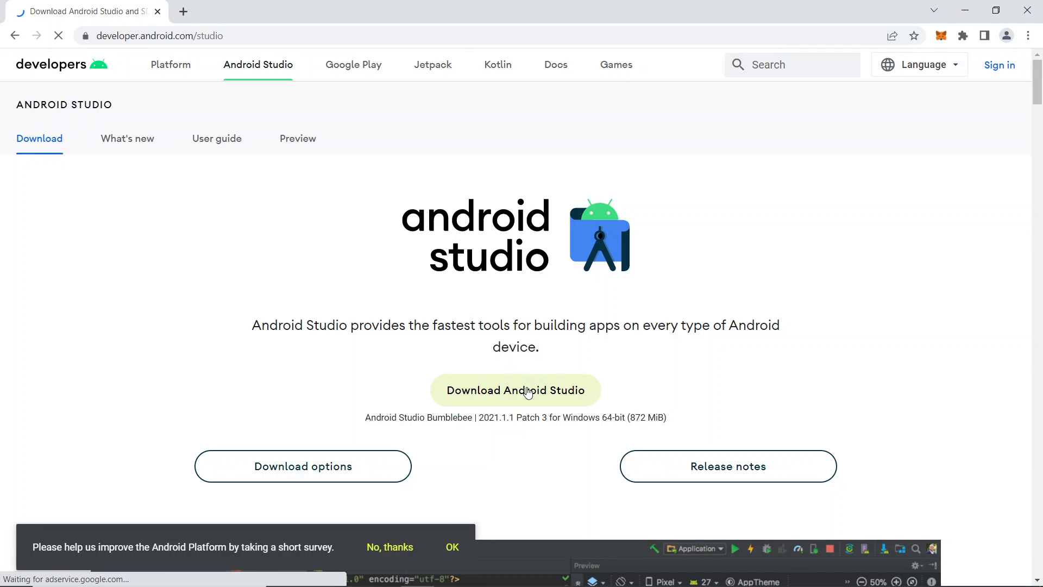
Agree to the terms and conditions and download Android Studio Bumblebee 2021.1.1 Patch 3 for Windows.
click(509, 389)
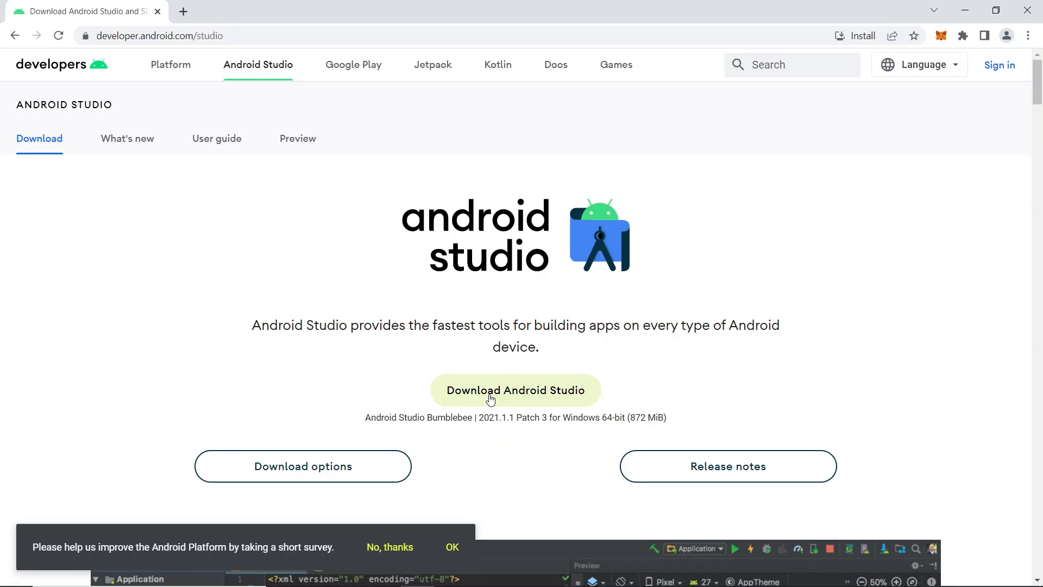
click(517, 394)
scroll(532, 345, down, 7)
scroll(532, 345, down, 4)
scroll(532, 345, up, 10)
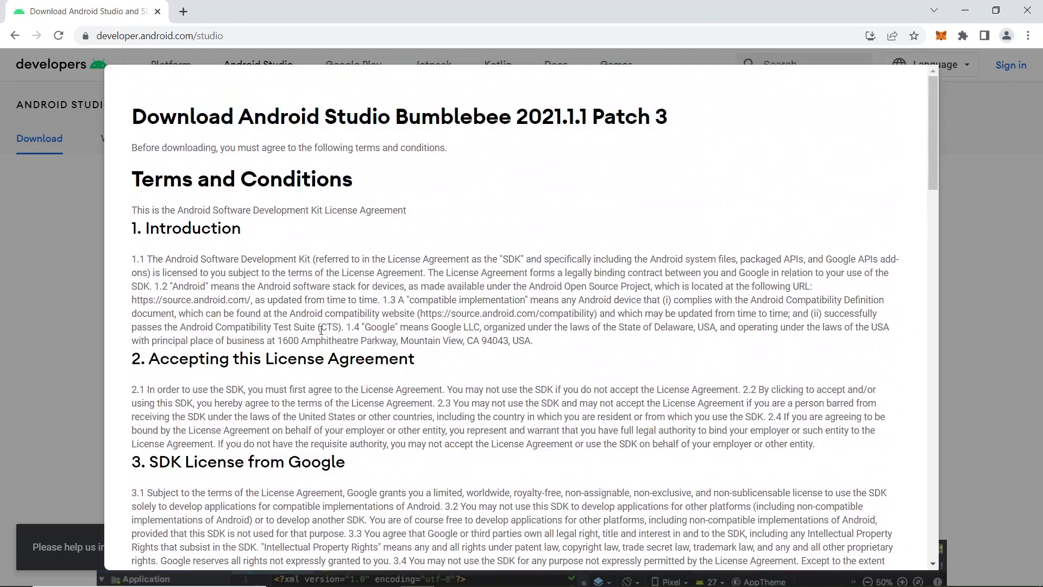
scroll(418, 376, down, 20)
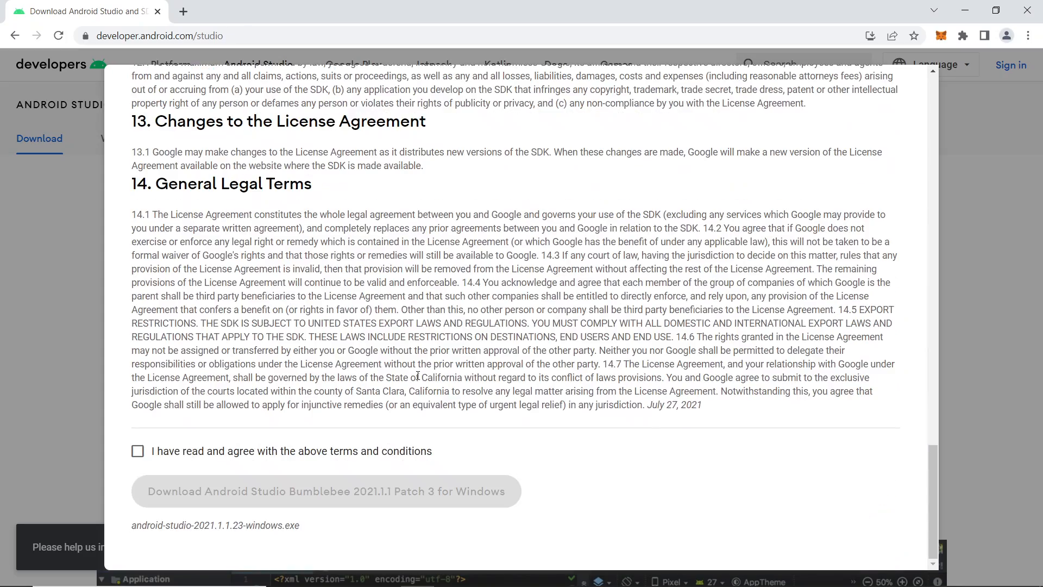
click(138, 451)
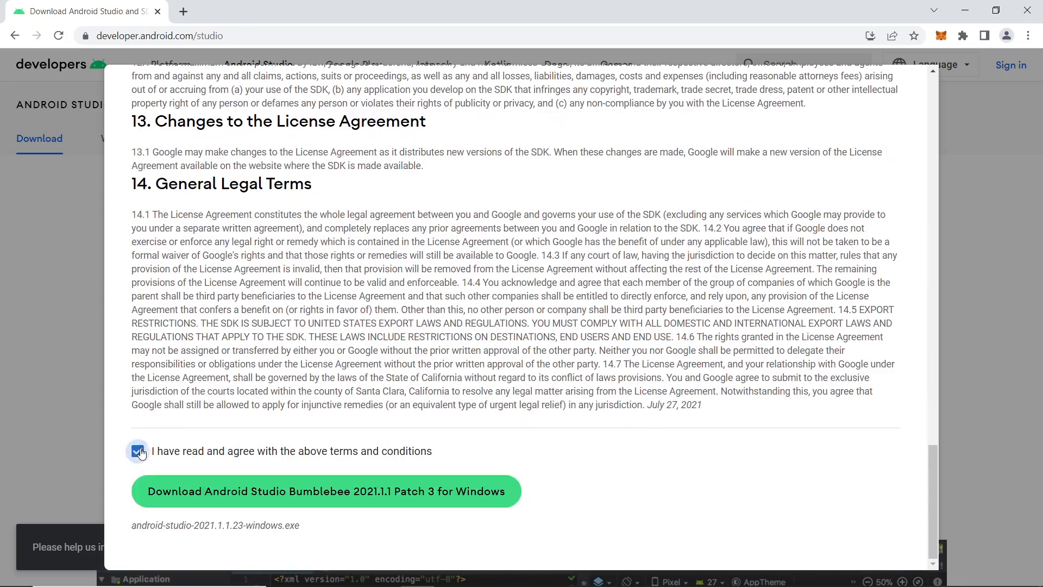
click(323, 502)
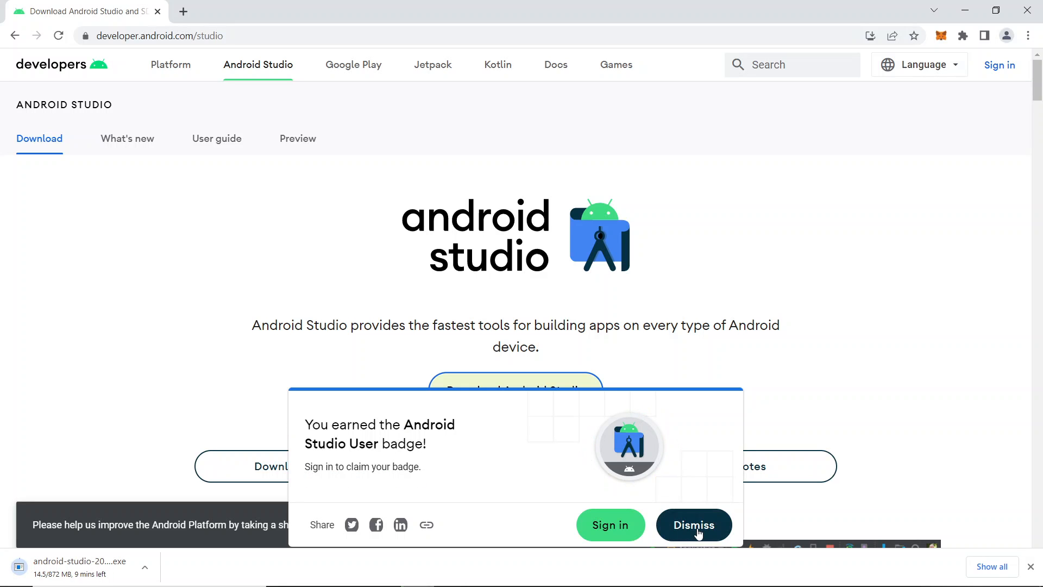
Dismiss the Android Studio User badge pop-up on the download page.
click(698, 527)
double_click(633, 416)
click(729, 396)
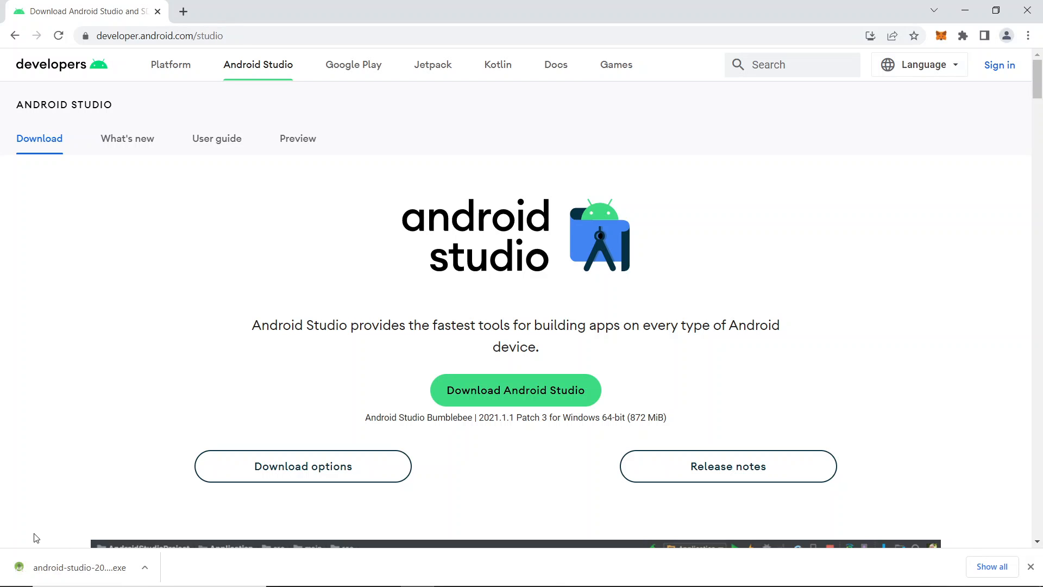
Show the downloaded android-studio-2021.1.1.23-windows installer in its folder and run it, minimizing the windows behind it.
click(145, 567)
click(177, 521)
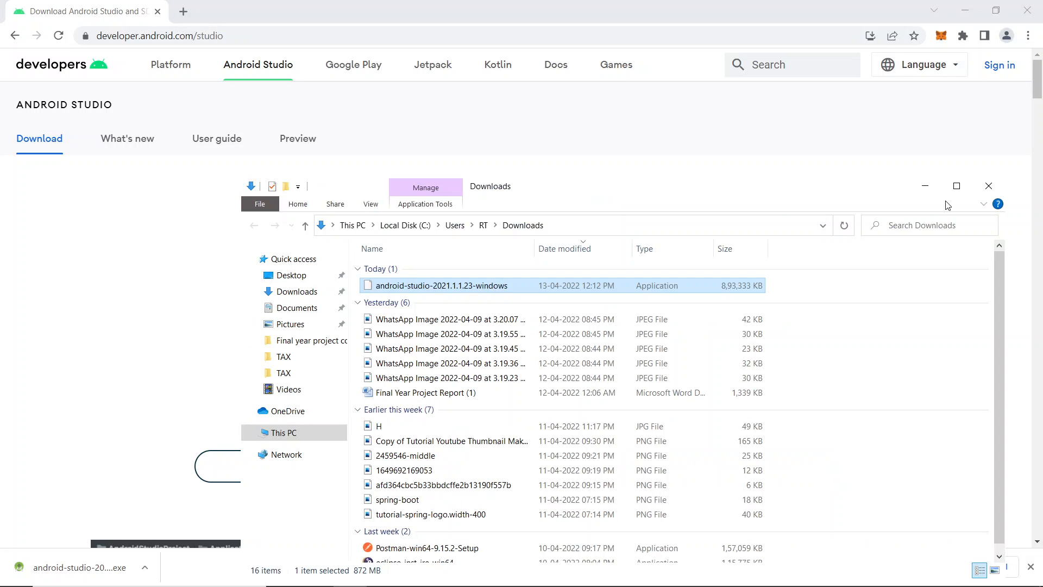
click(957, 186)
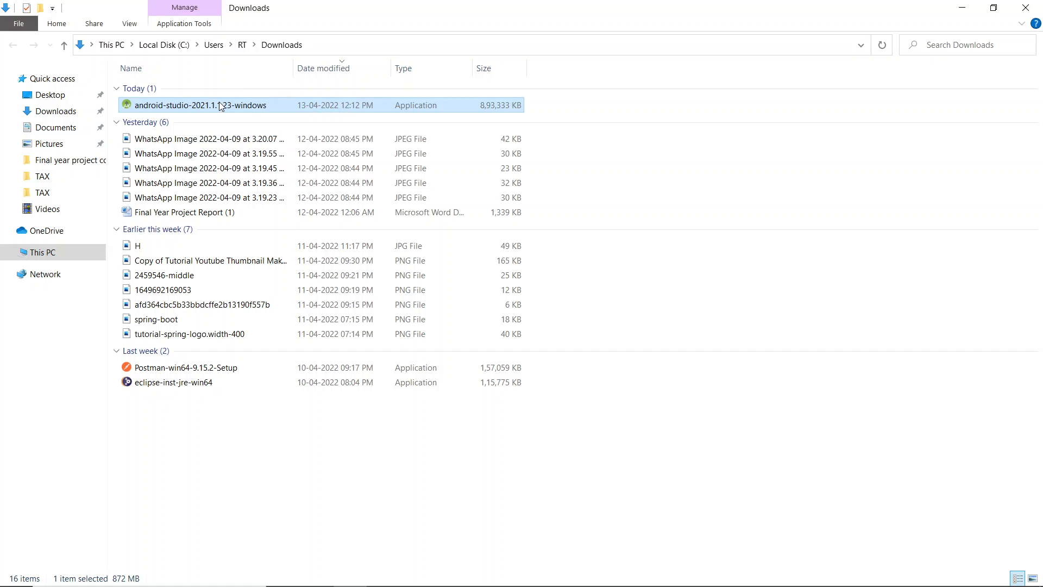
double_click(261, 109)
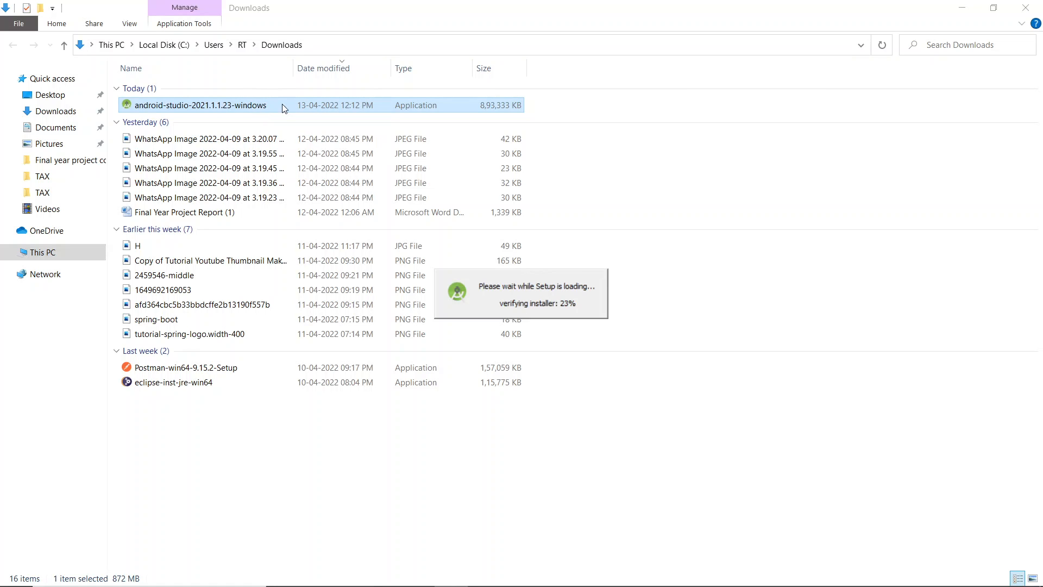
click(972, 8)
click(963, 7)
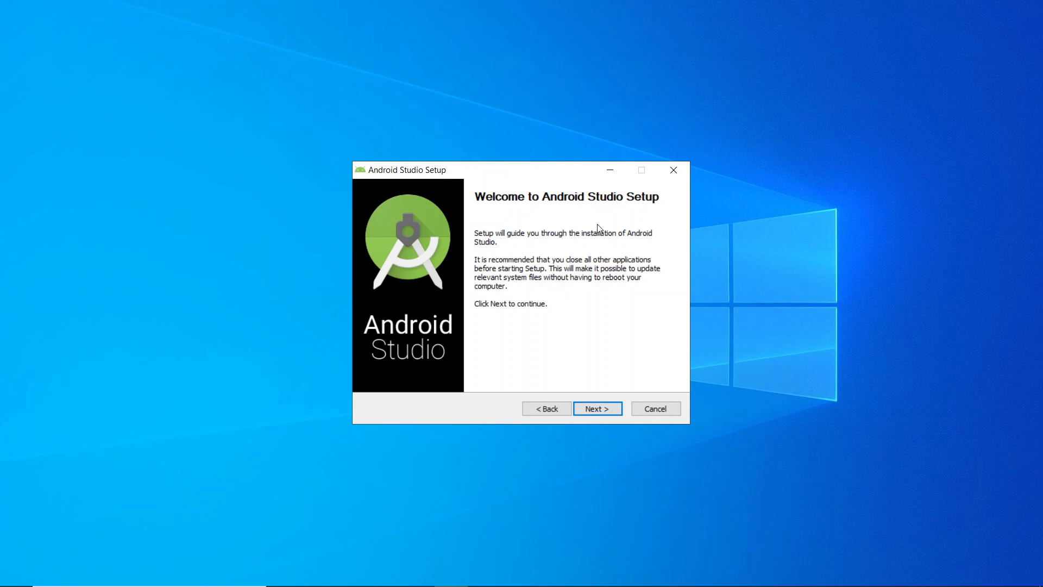
Install Android Studio with Android Virtual Device in C:\Program Files\Android\Android Studio, keeping the Android Studio Start Menu folder.
mouse_move(496, 170)
mouse_down()
mouse_move(542, 147)
mouse_move(498, 163)
mouse_up()
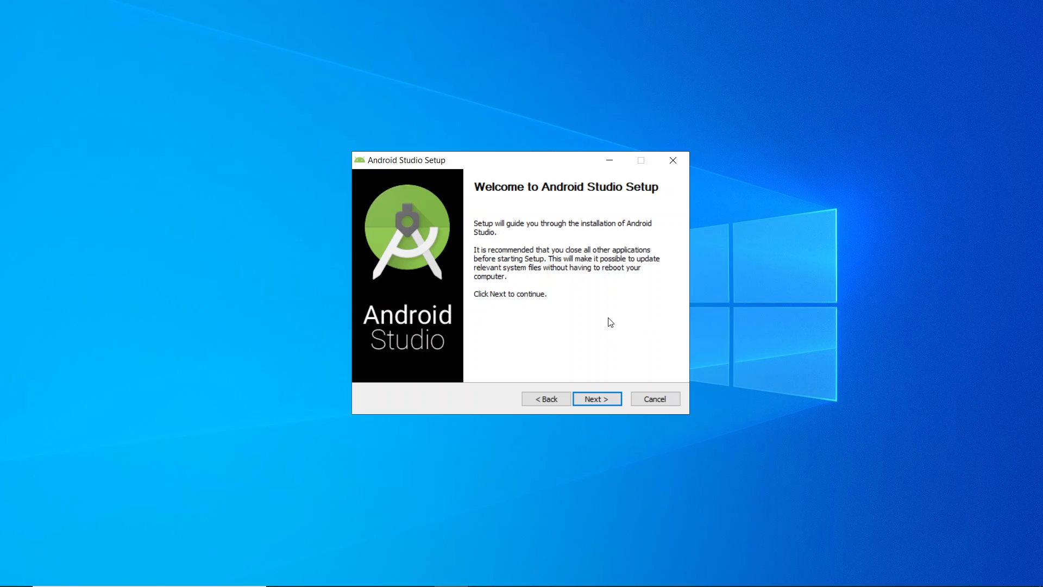
click(594, 400)
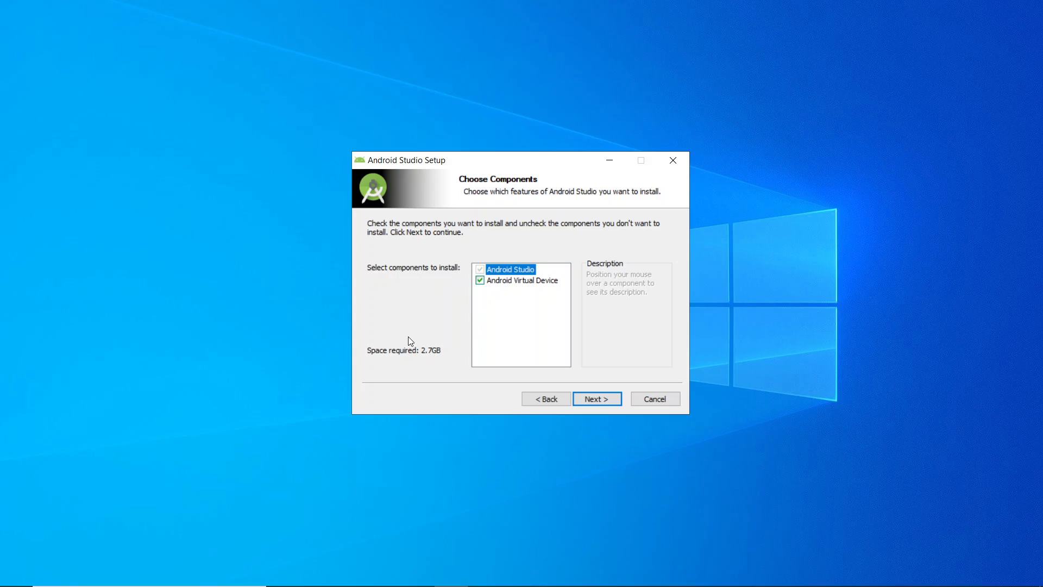
click(595, 402)
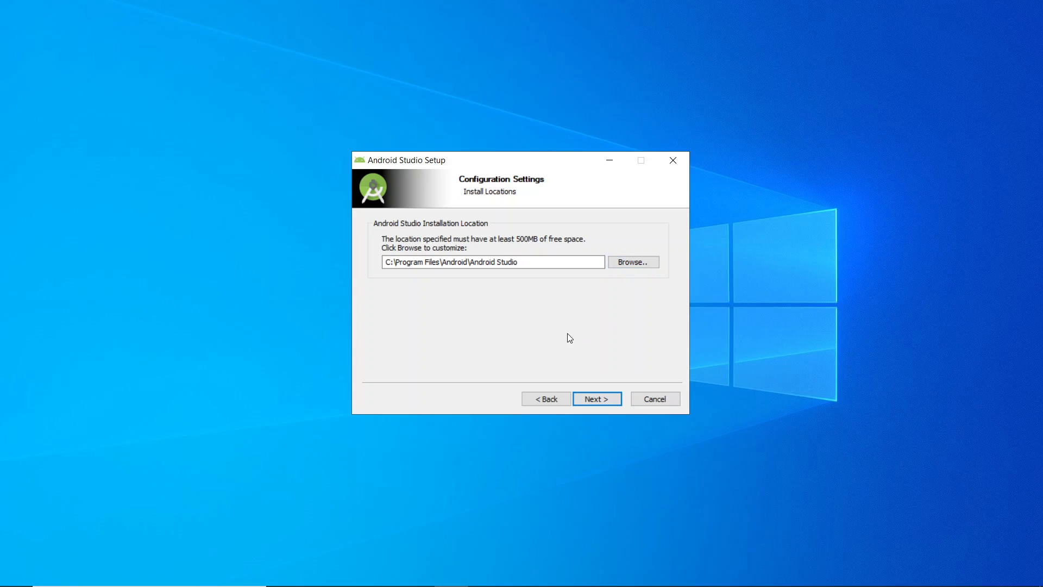
click(596, 399)
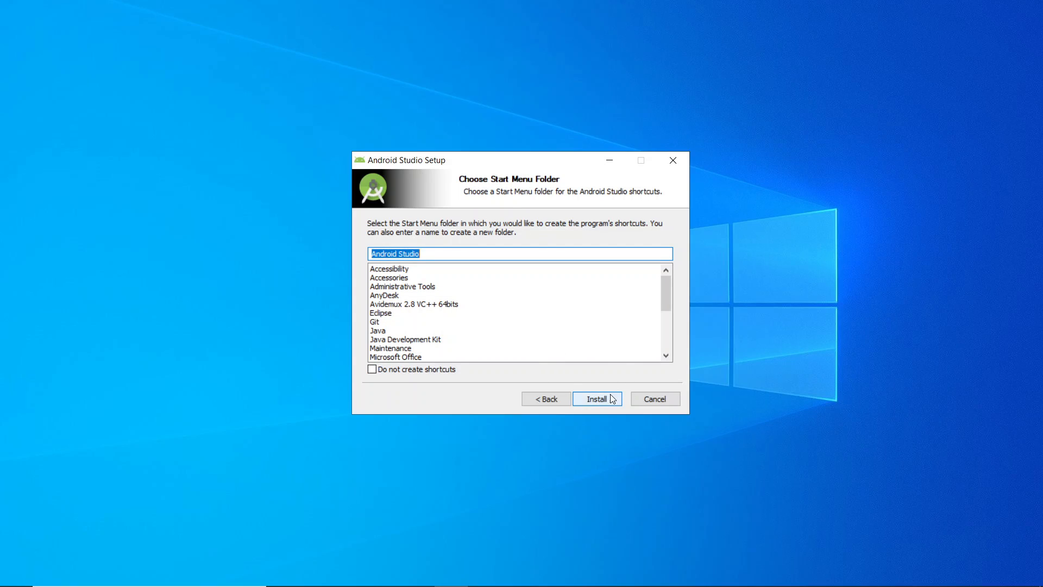
click(607, 398)
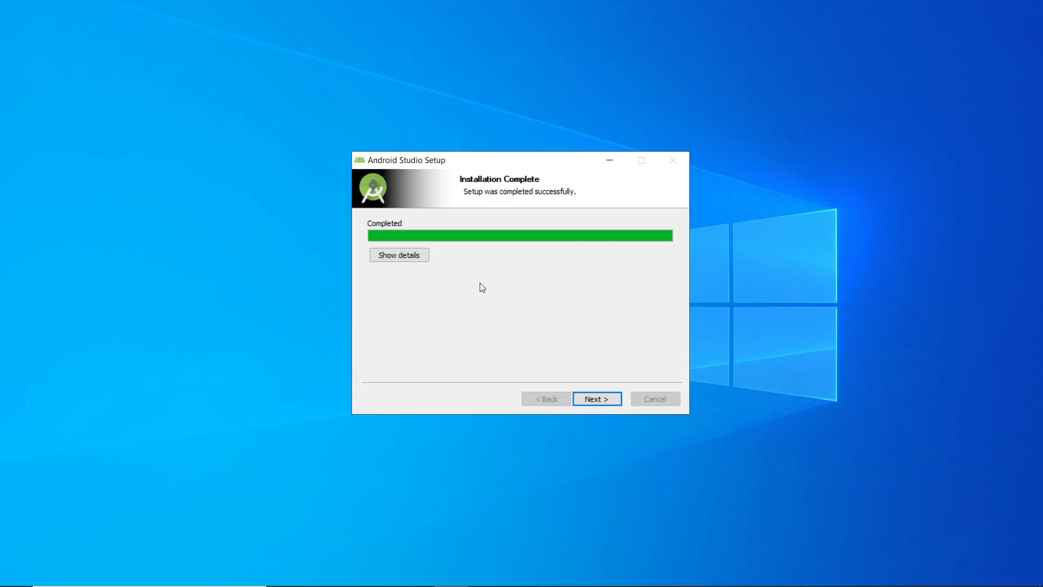
Check the installation details and finish the setup with the Start Android Studio option kept on.
click(403, 253)
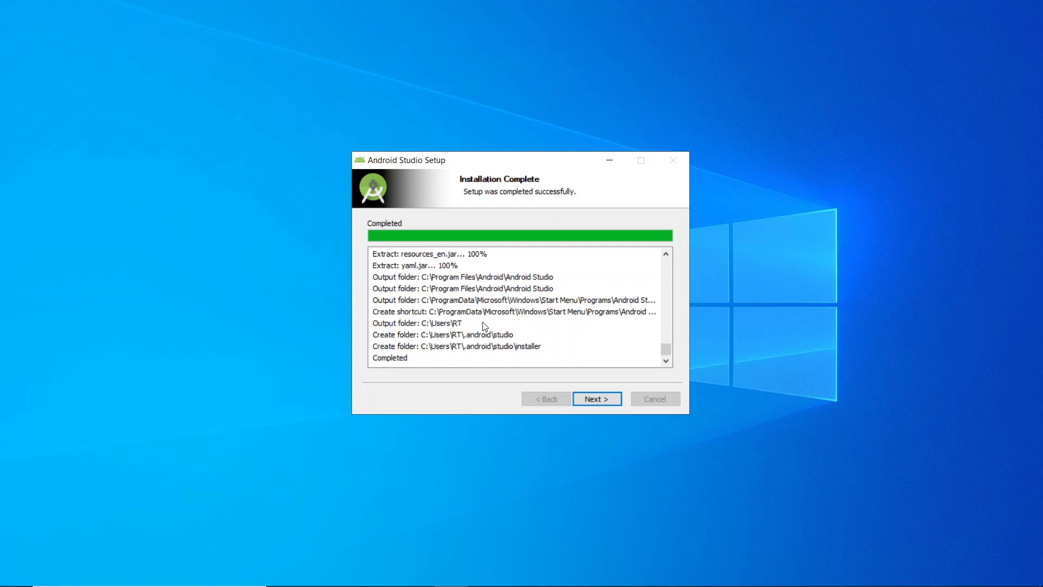
scroll(486, 326, up, 5)
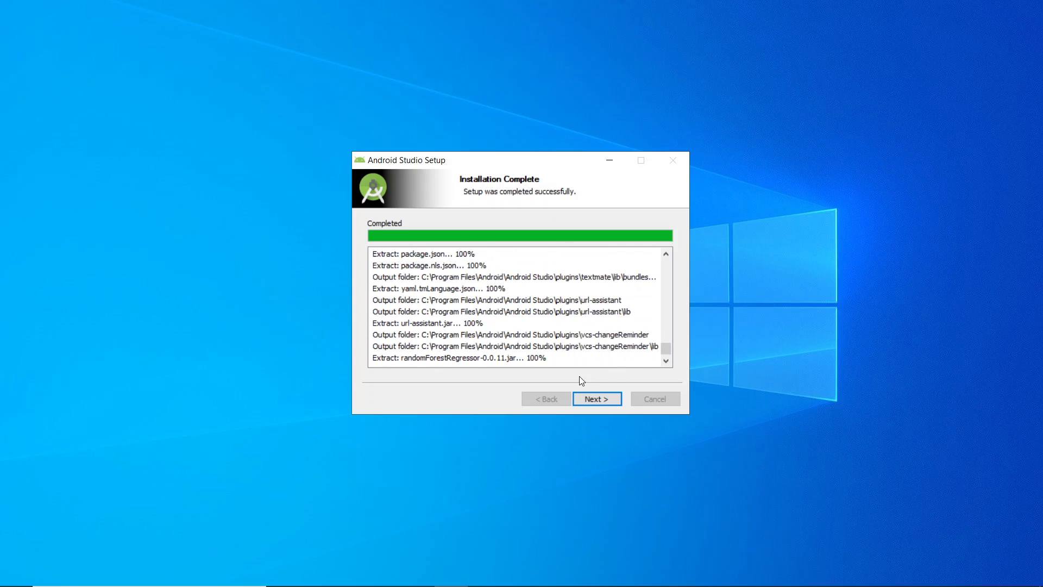
click(599, 401)
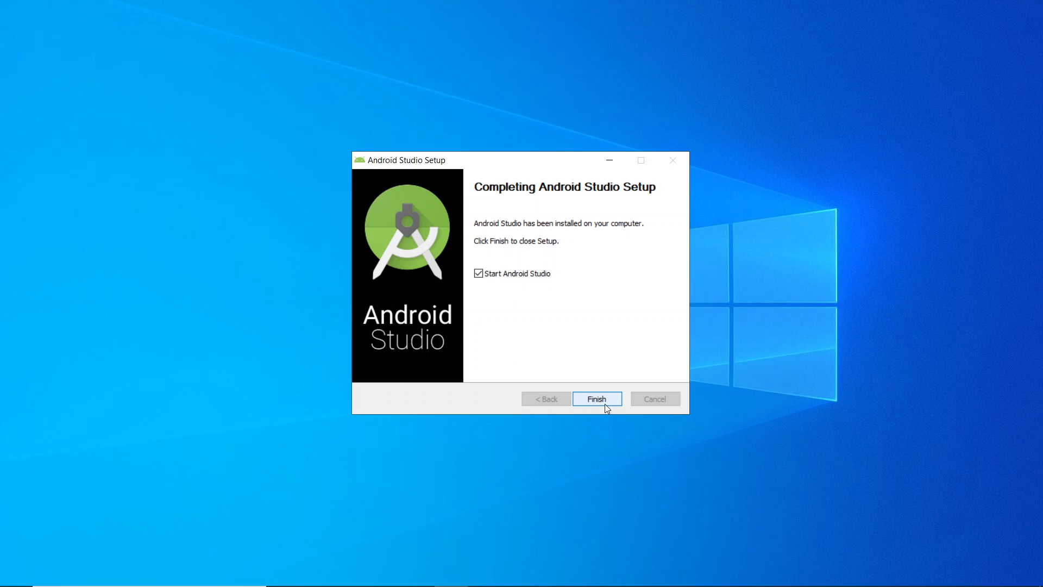
click(602, 400)
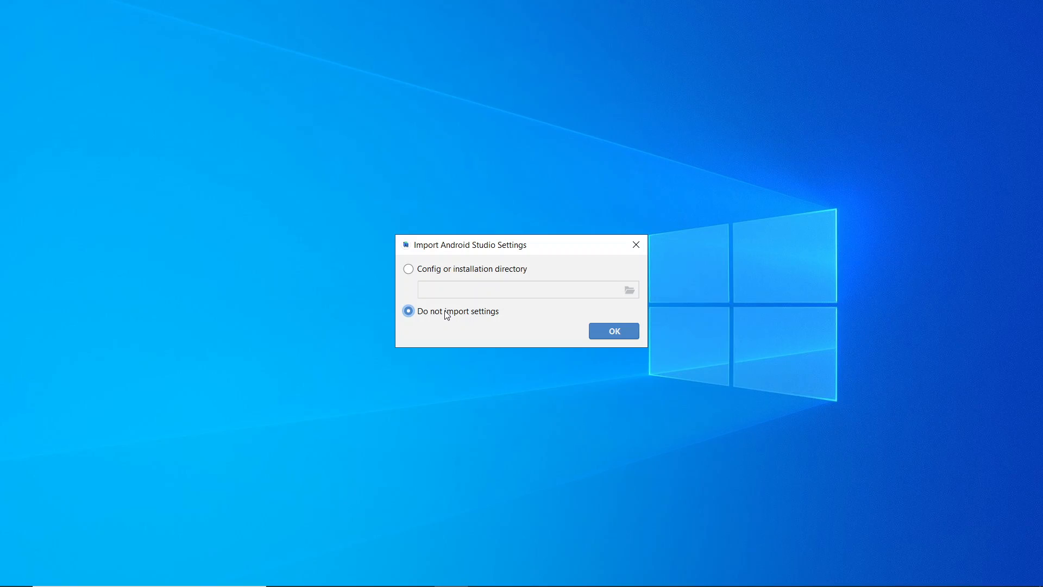
Continue without importing settings, decline sending usage statistics to Google, and proceed past the wizard's welcome page.
click(628, 332)
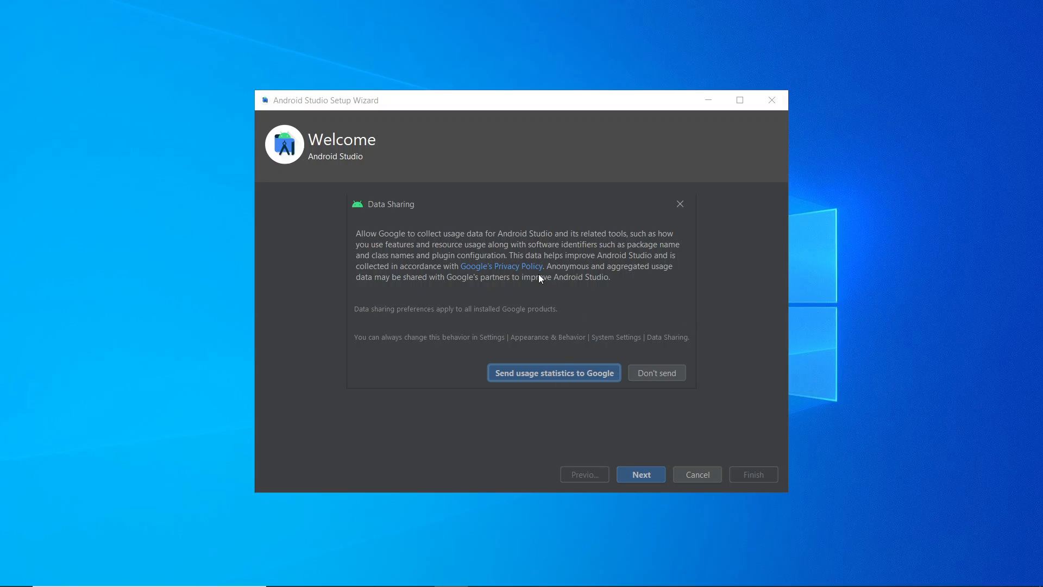
click(655, 374)
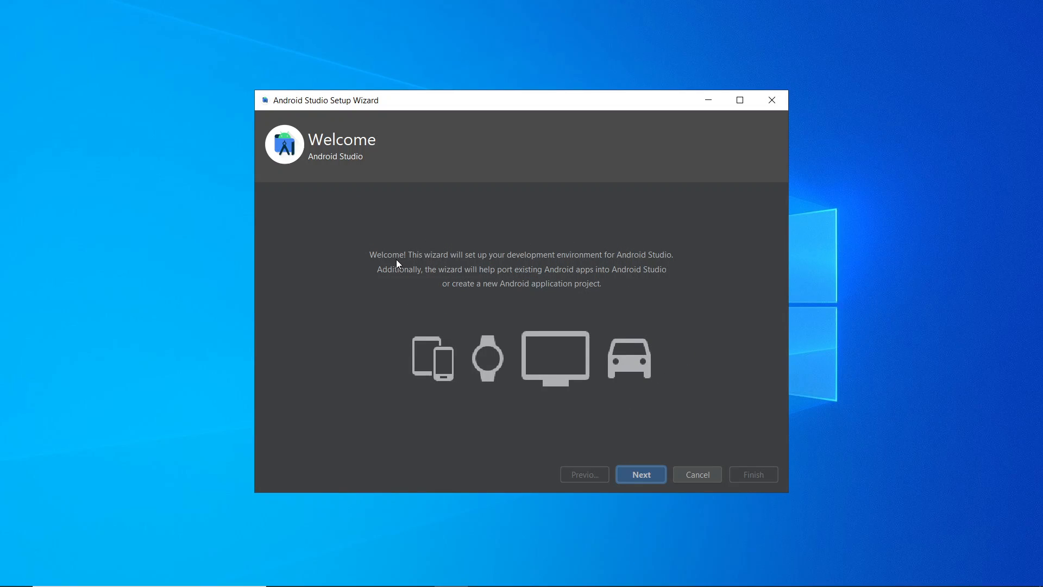
click(642, 476)
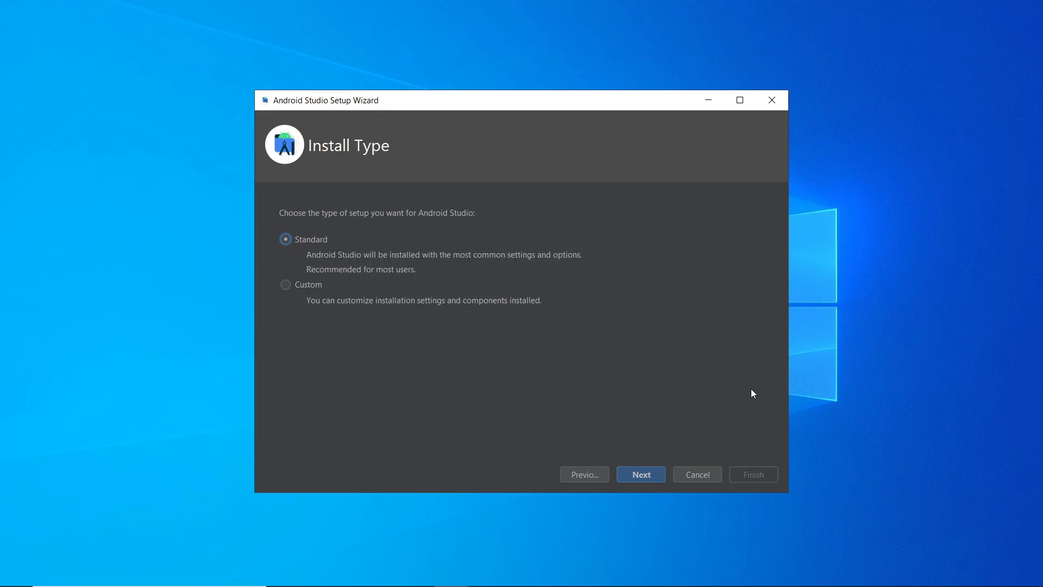
Choose the Standard install type and the Light UI theme in the setup wizard.
click(644, 475)
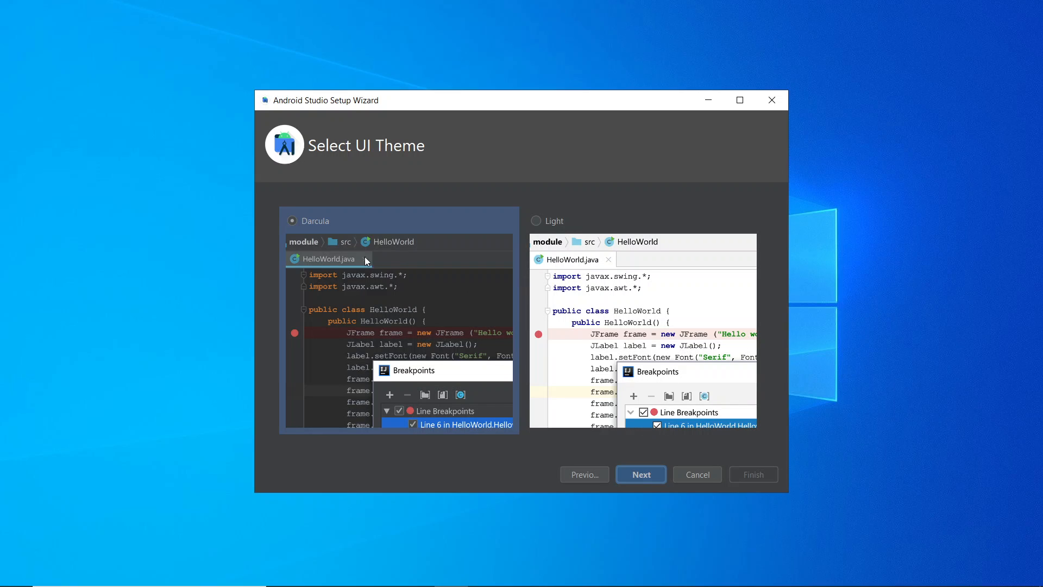
click(622, 282)
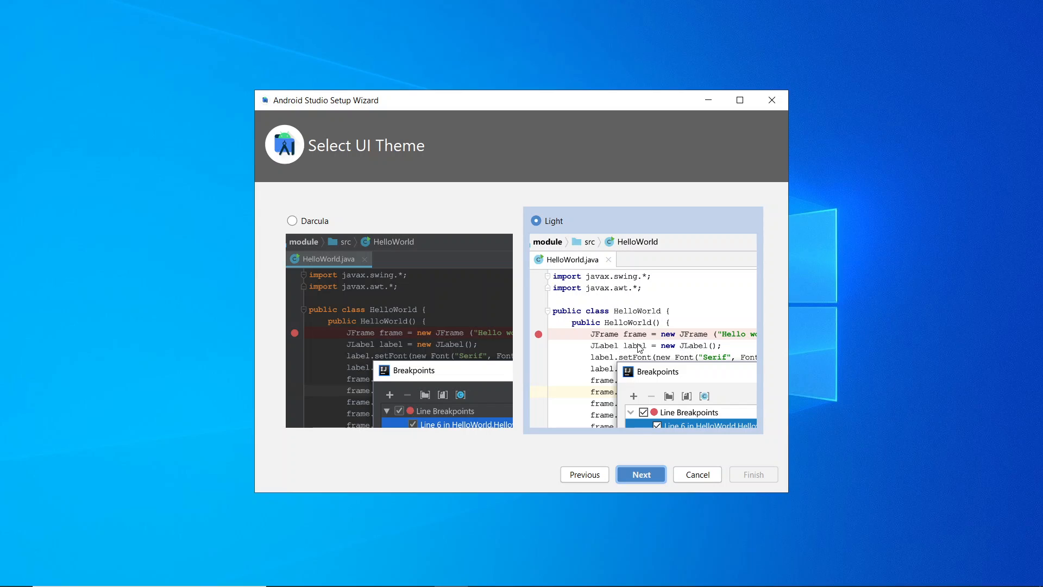
click(640, 477)
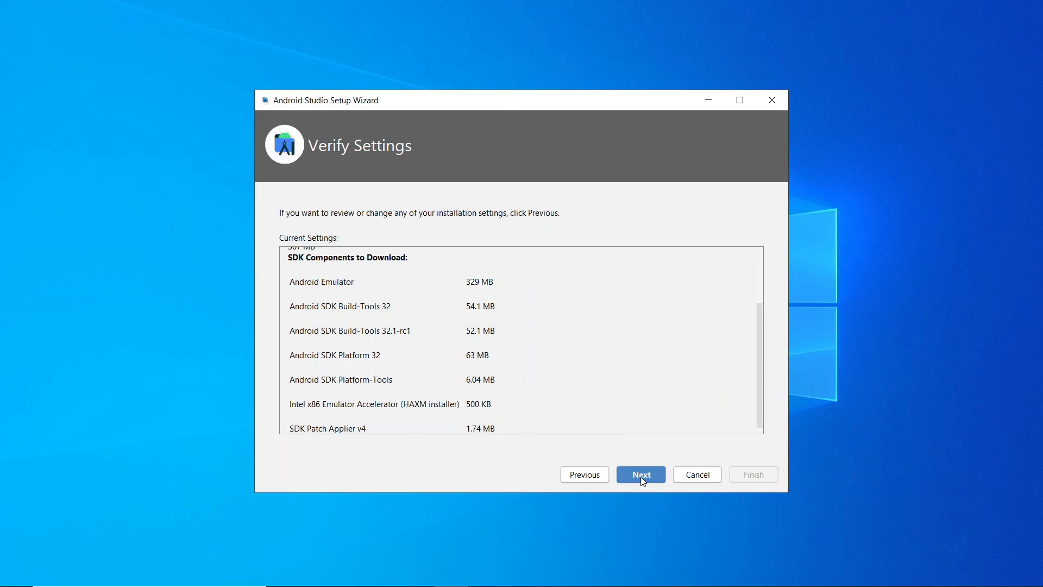
Review the setup type, SDK folder, JDK location and SDK components to download, and proceed to the license agreements.
scroll(508, 352, up, 3)
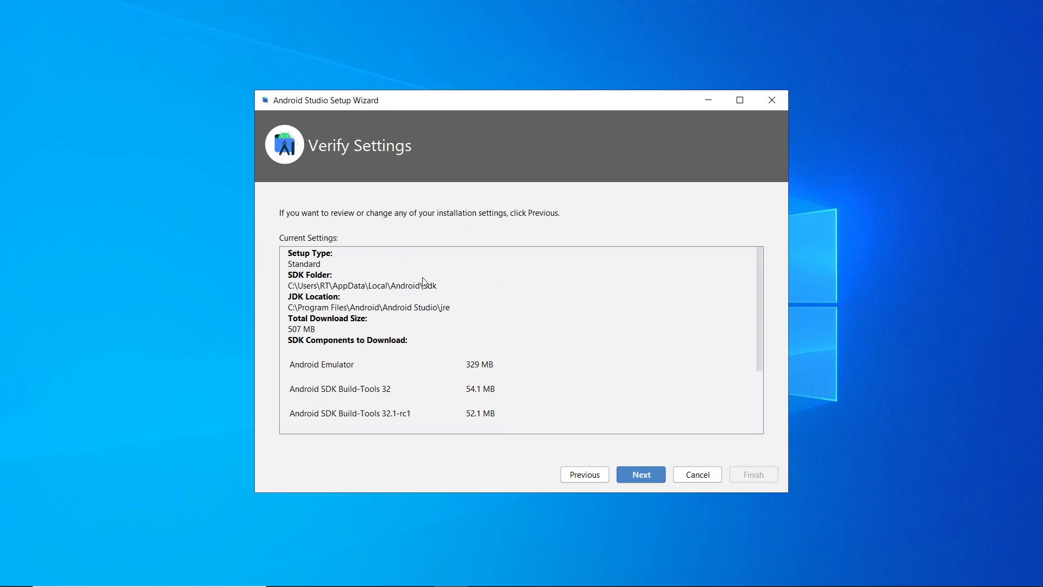
scroll(519, 351, down, 3)
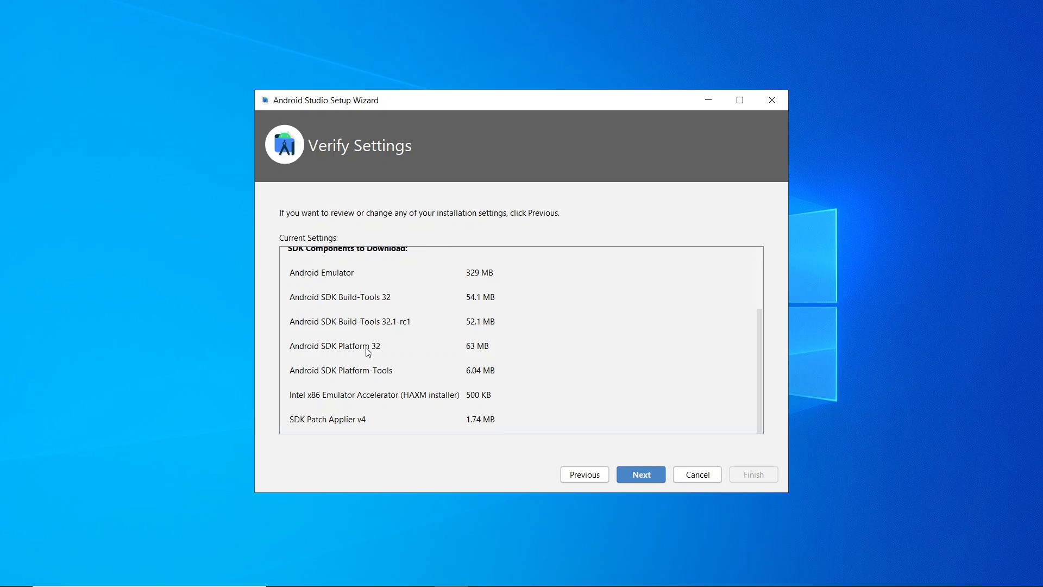
scroll(402, 280, up, 3)
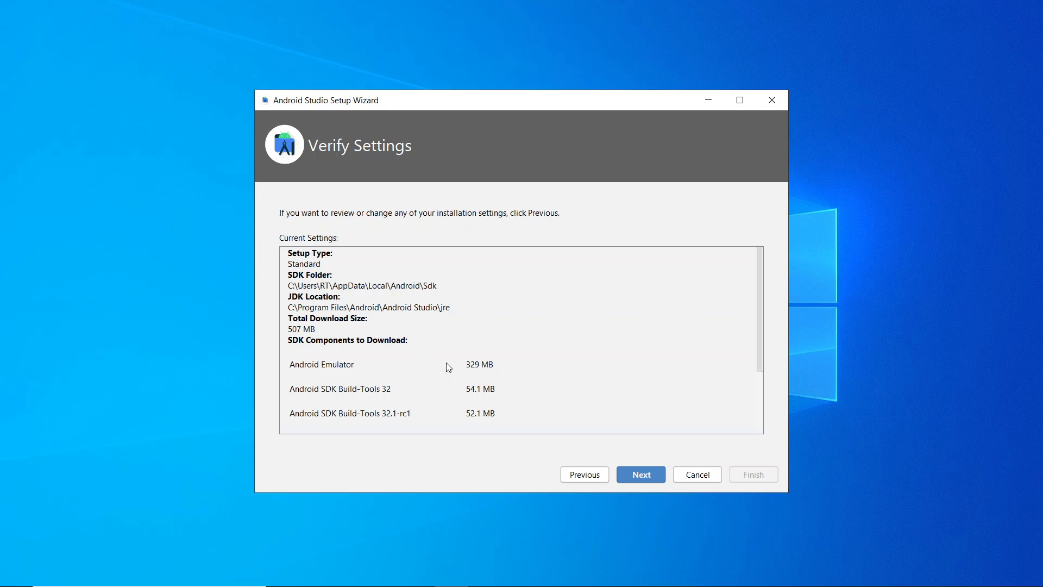
scroll(454, 380, down, 2)
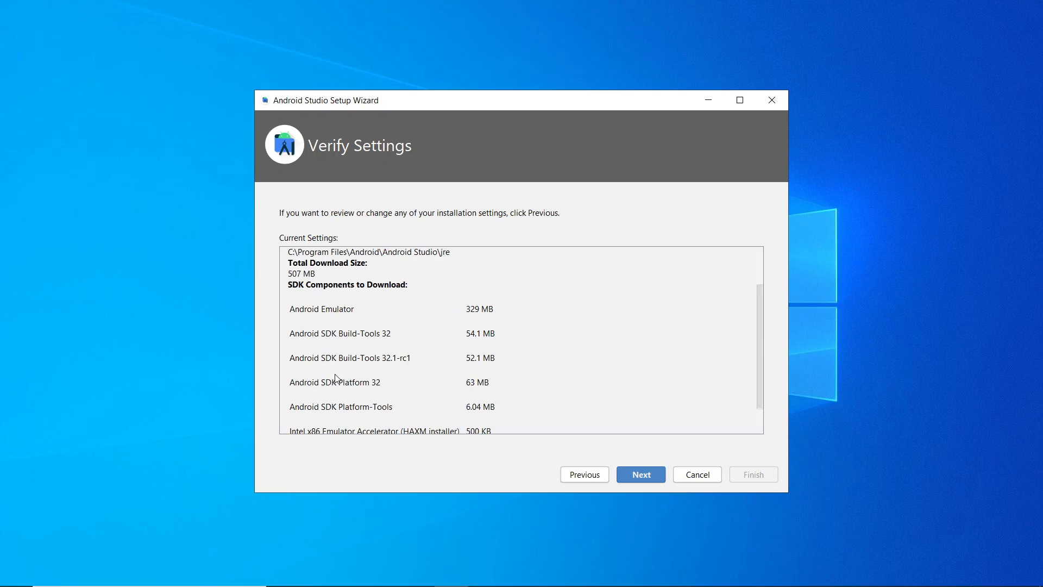
double_click(332, 310)
double_click(349, 334)
scroll(362, 387, down, 1)
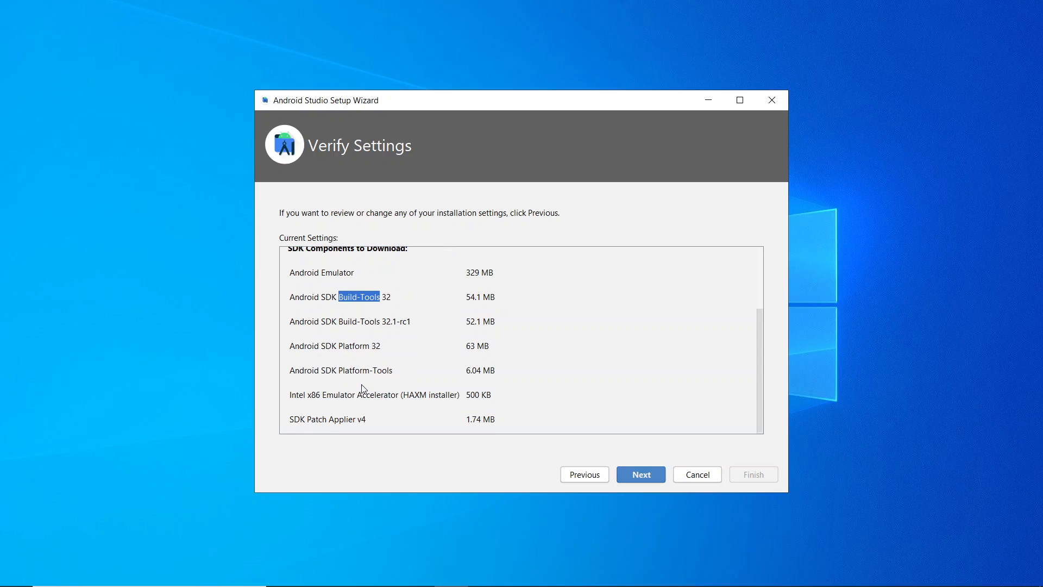
click(307, 424)
scroll(555, 419, up, 3)
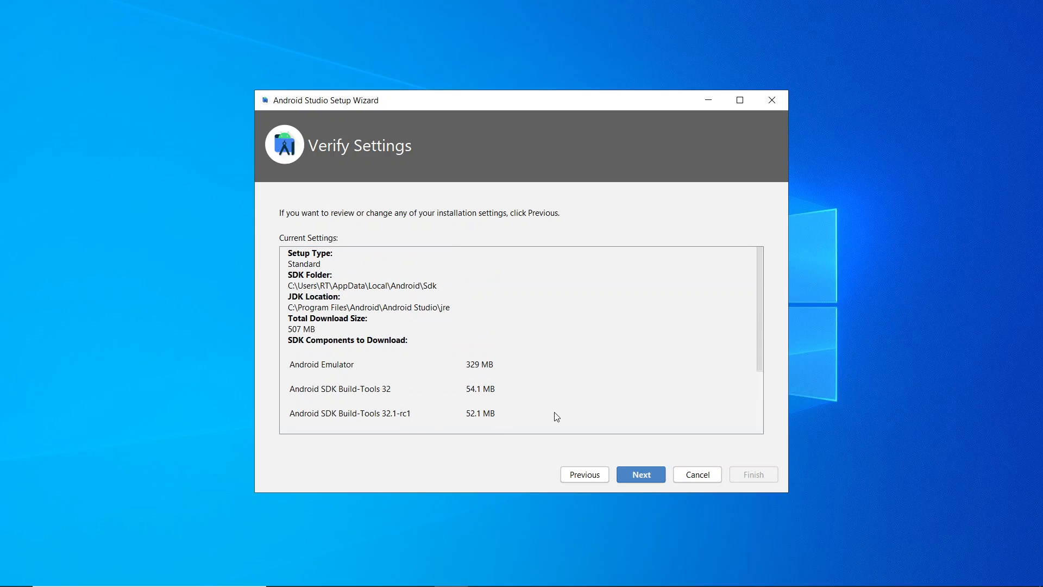
click(642, 475)
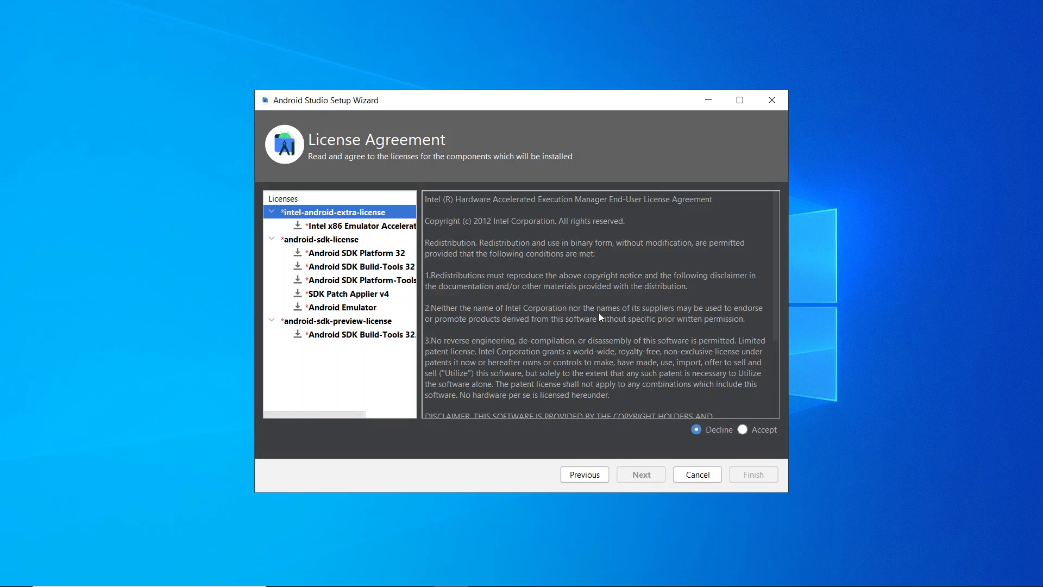
Read the Intel license terms and accept both the intel-android-extra-license and the android-sdk-license.
scroll(624, 344, down, 3)
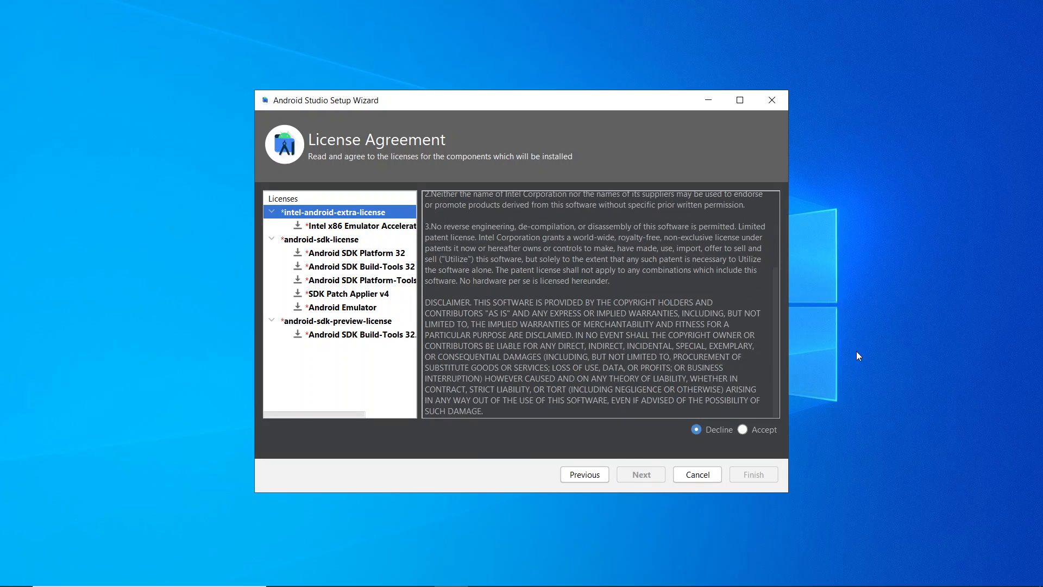
click(743, 430)
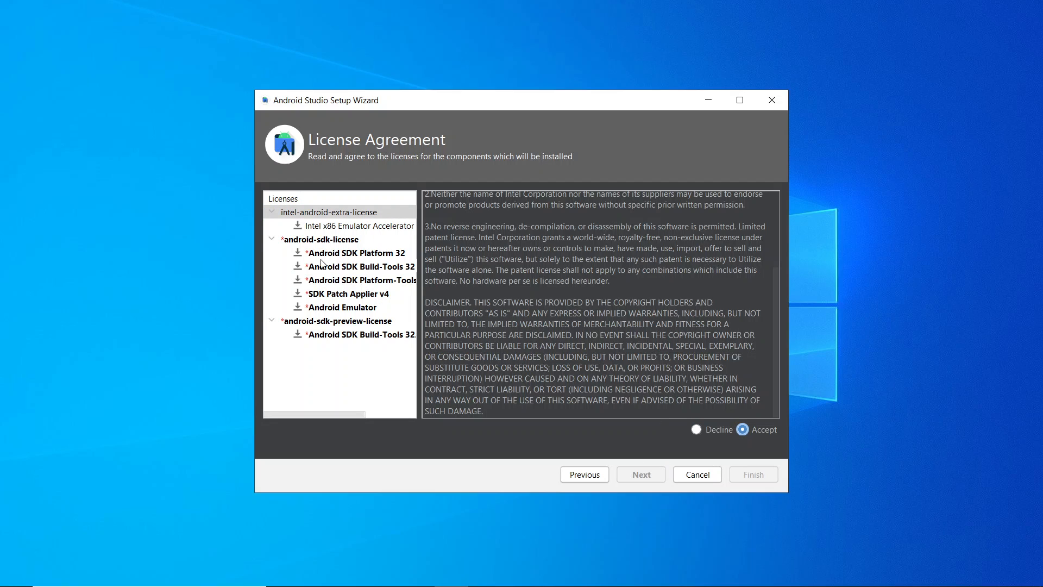
click(330, 227)
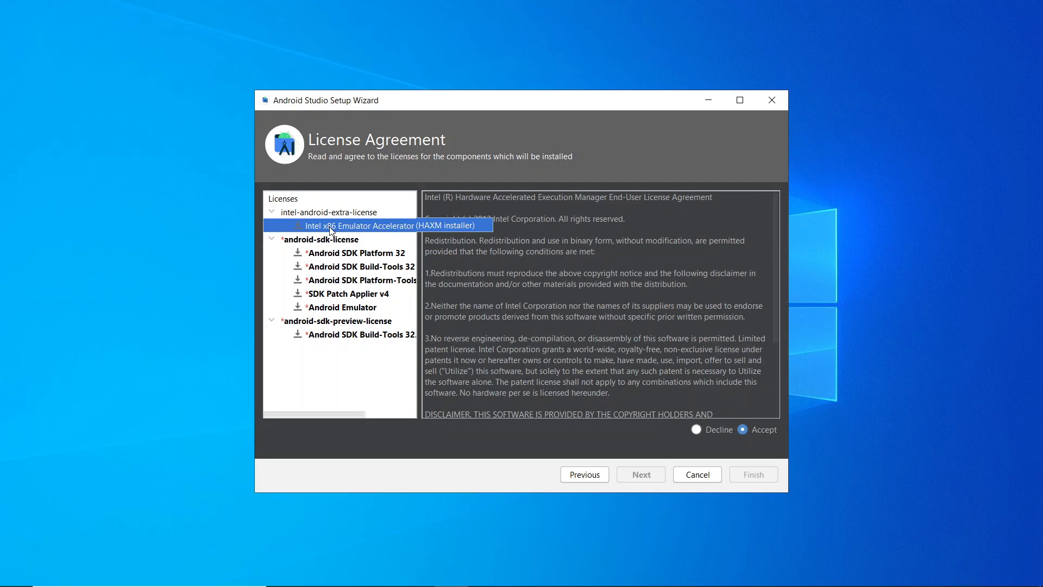
click(360, 256)
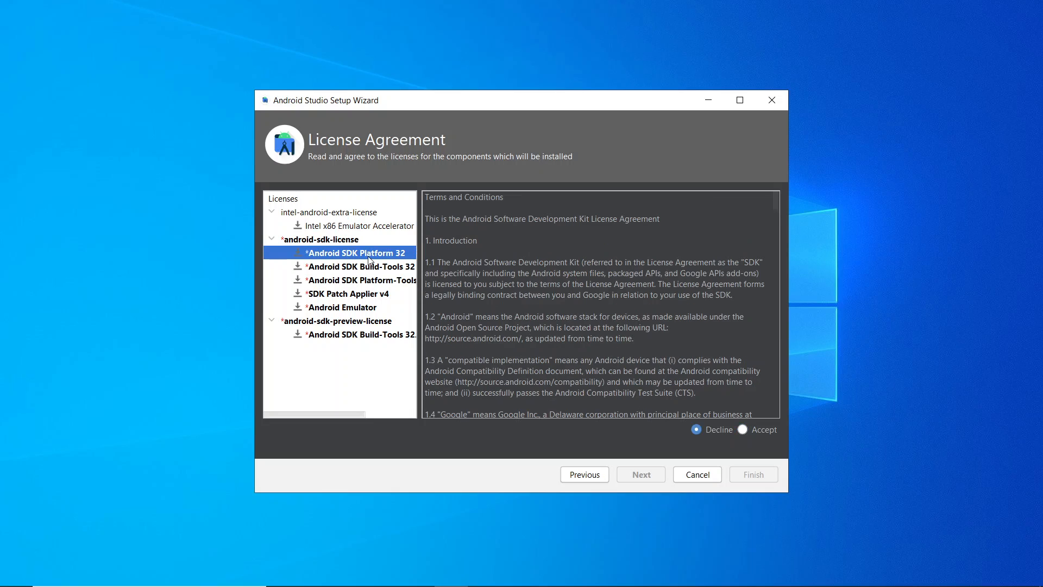
click(743, 430)
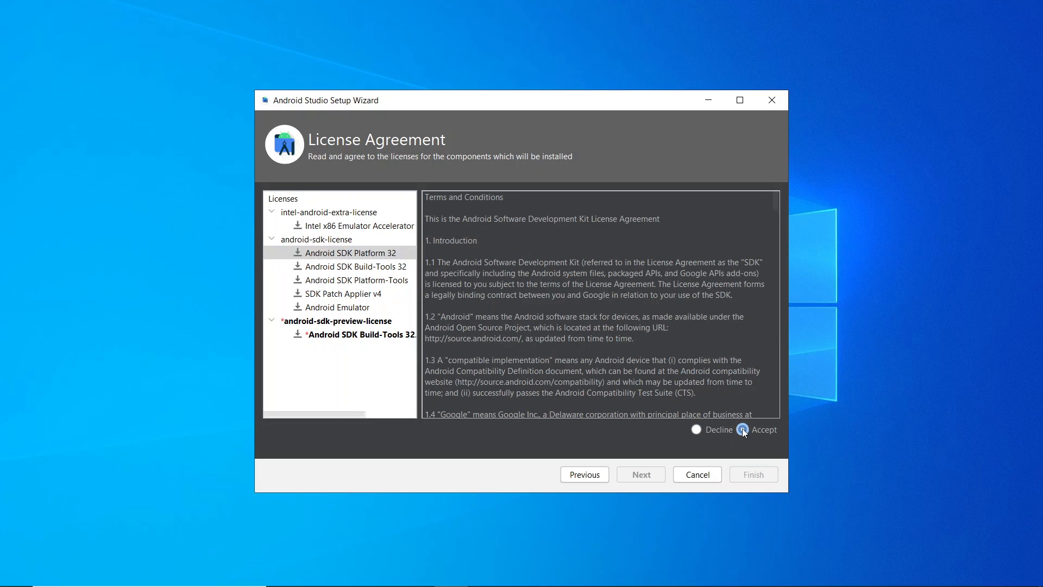
Check the remaining components under android-sdk-license and accept the android-sdk-preview-license for Android SDK Build-Tools 32.1-rc1.
click(343, 266)
click(356, 280)
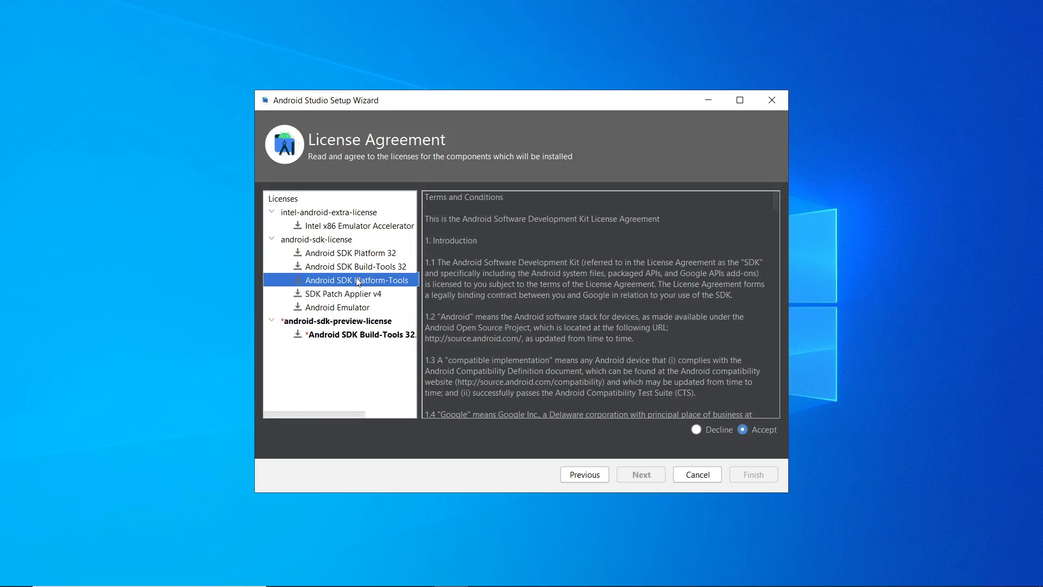
click(379, 295)
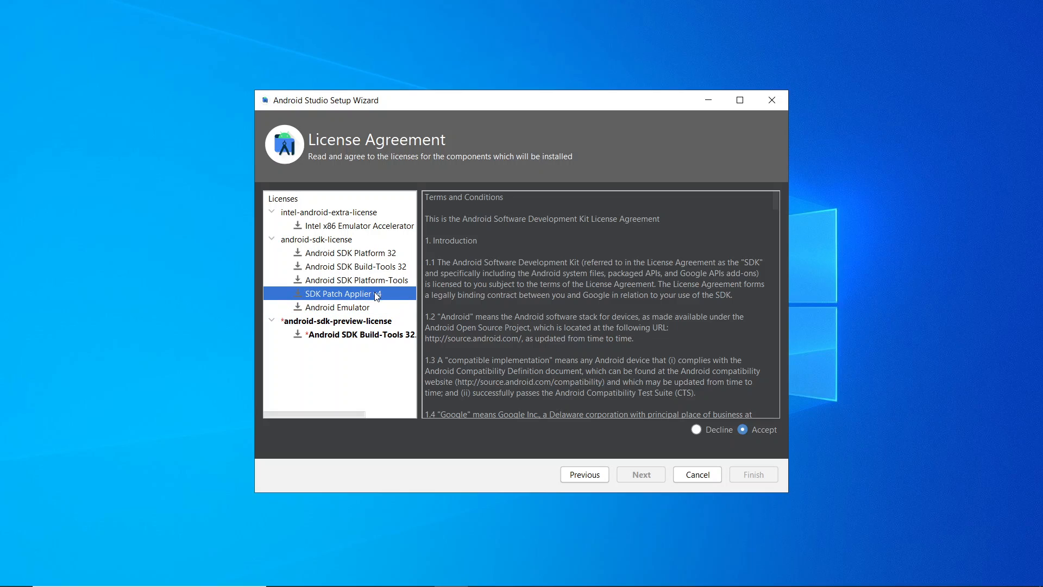
click(372, 308)
click(366, 320)
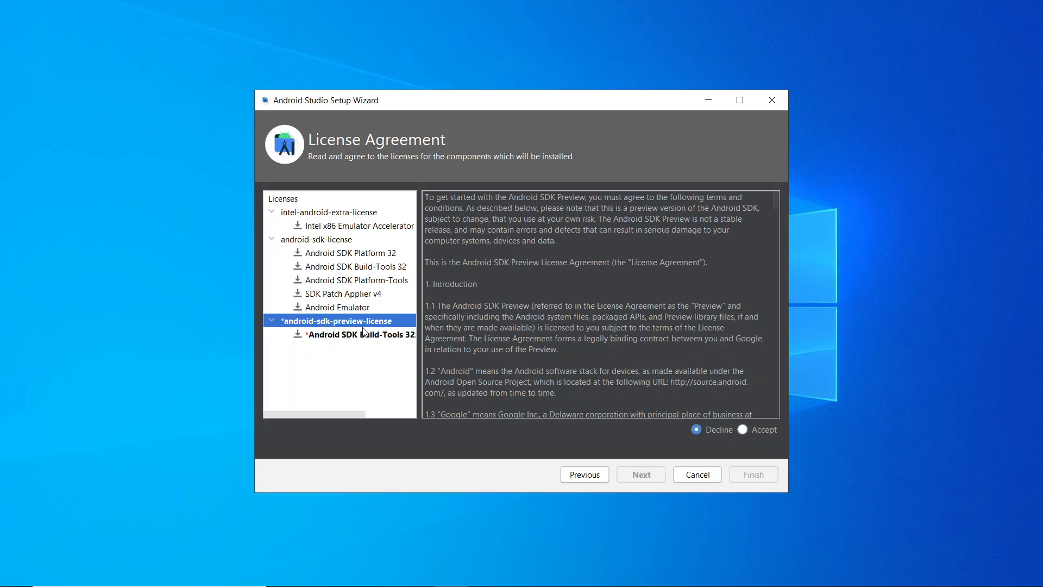
click(368, 335)
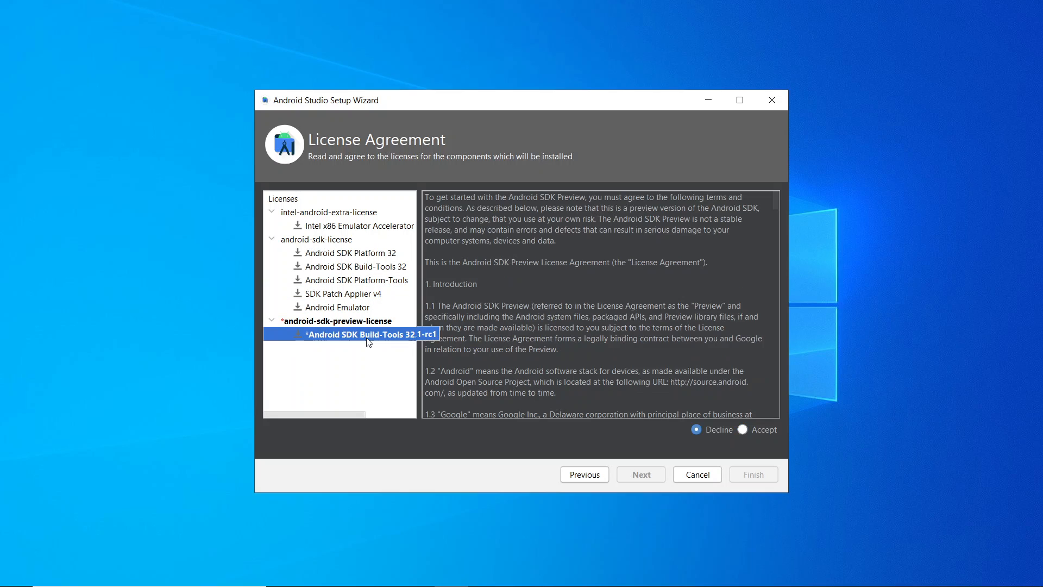
click(747, 427)
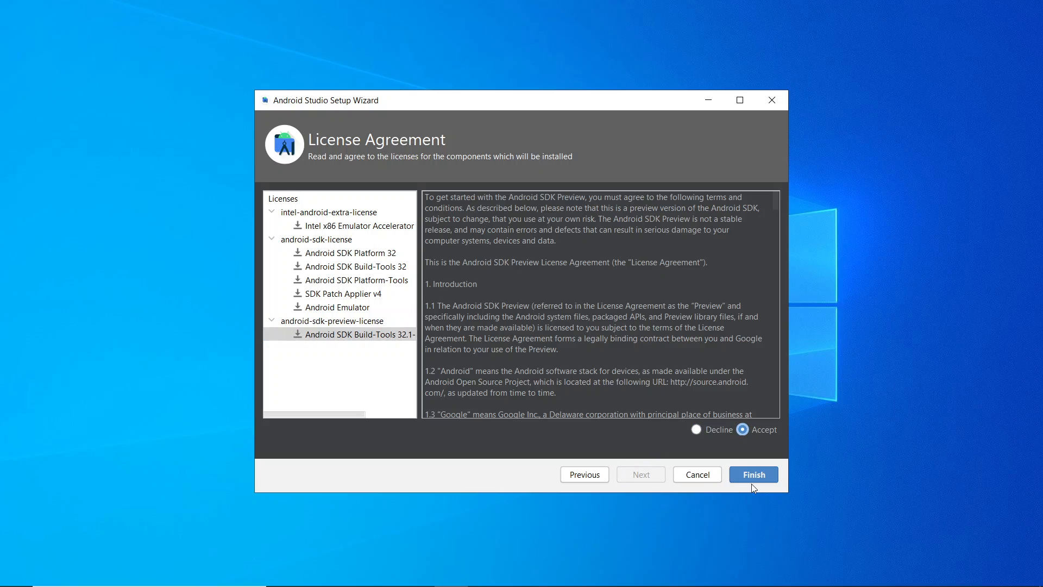
Download the SDK components, look through the installation log and finish the setup wizard.
click(756, 476)
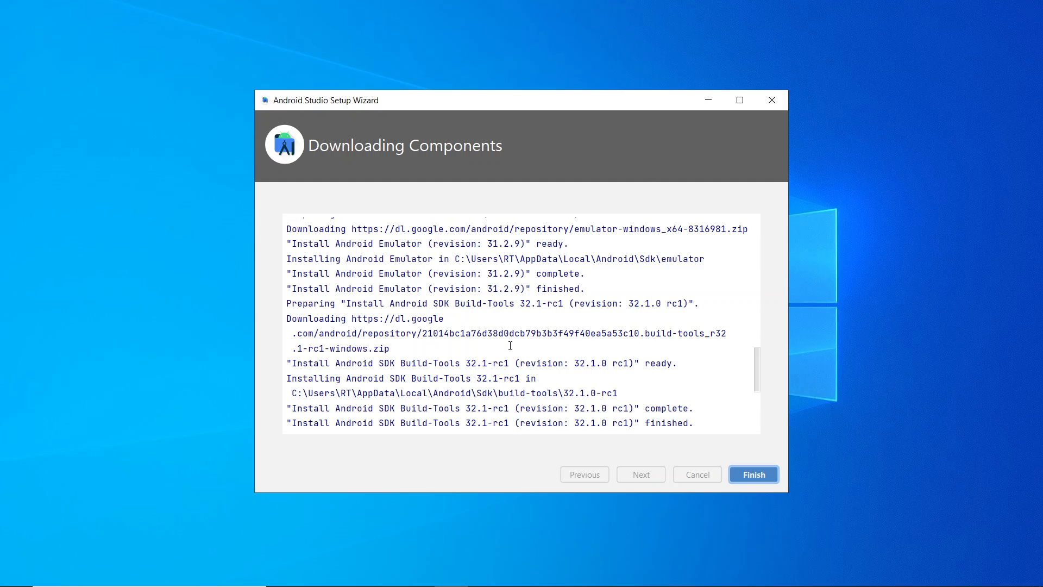
scroll(511, 345, up, 10)
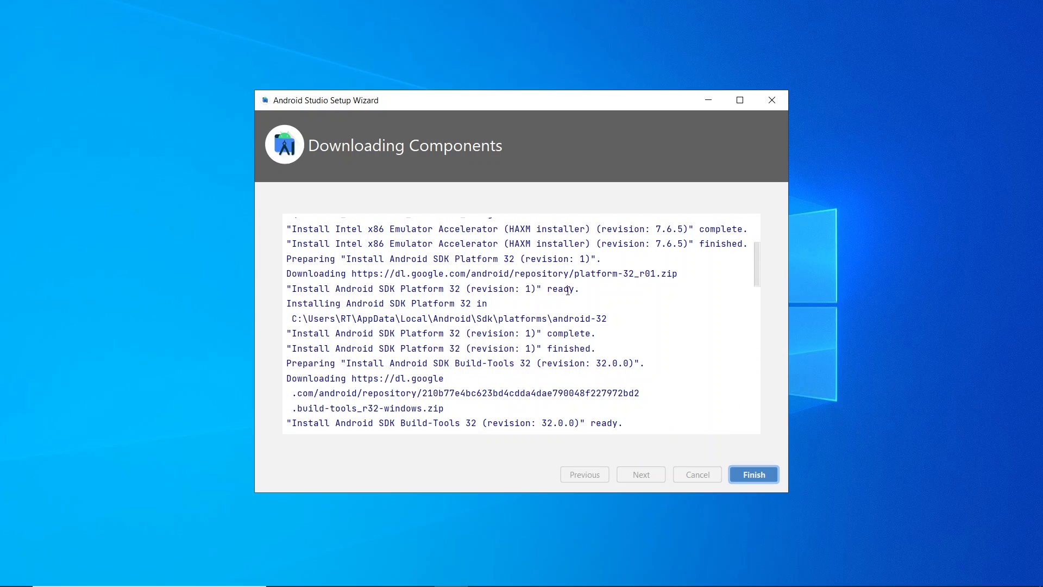
click(774, 476)
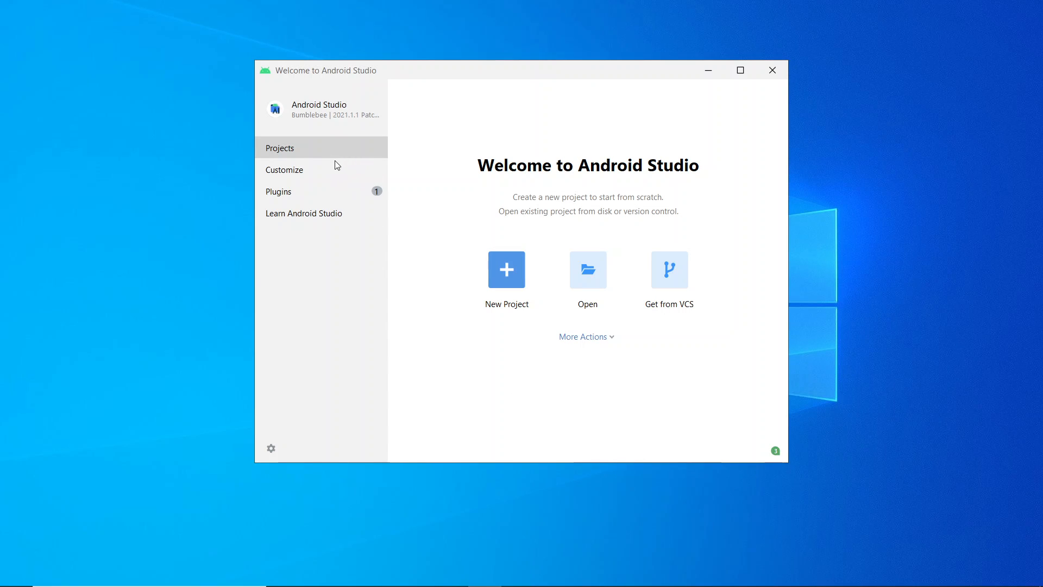
Look through the Customize, Plugins and Learn Android Studio pages of the welcome window and return to Projects.
click(297, 171)
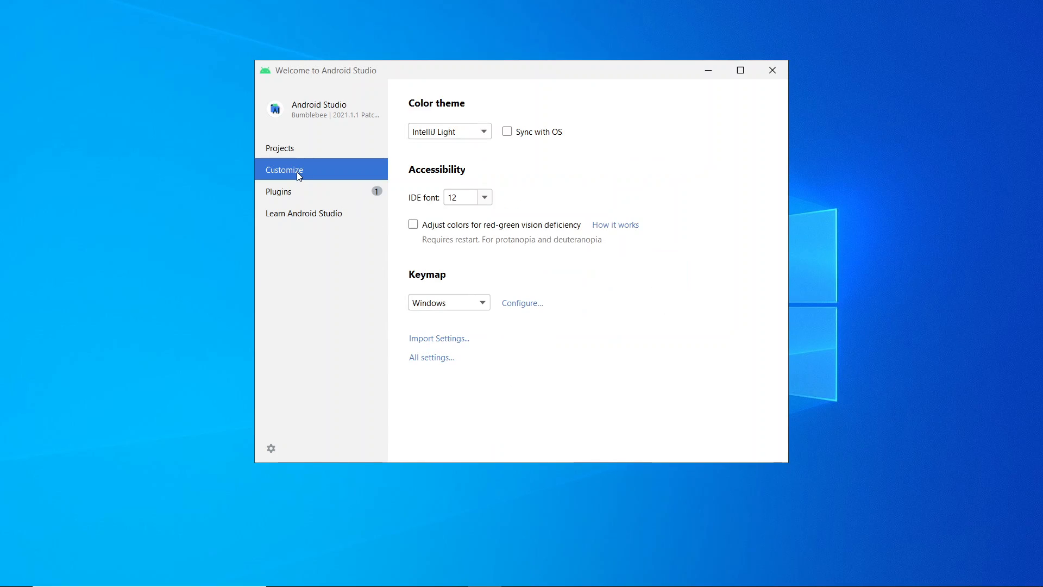
click(303, 195)
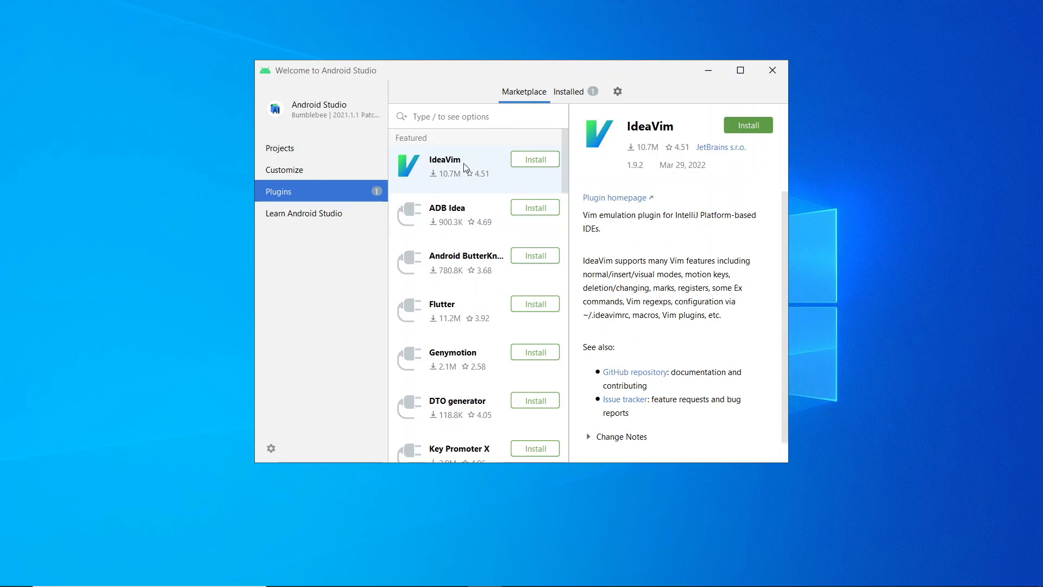
scroll(454, 337, down, 3)
scroll(454, 321, up, 3)
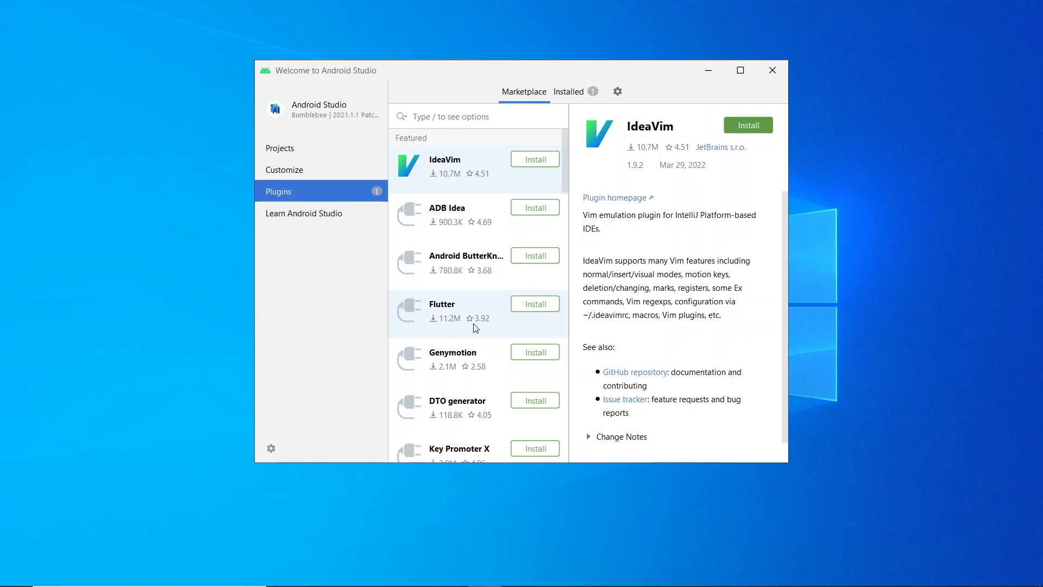
scroll(454, 387, down, 3)
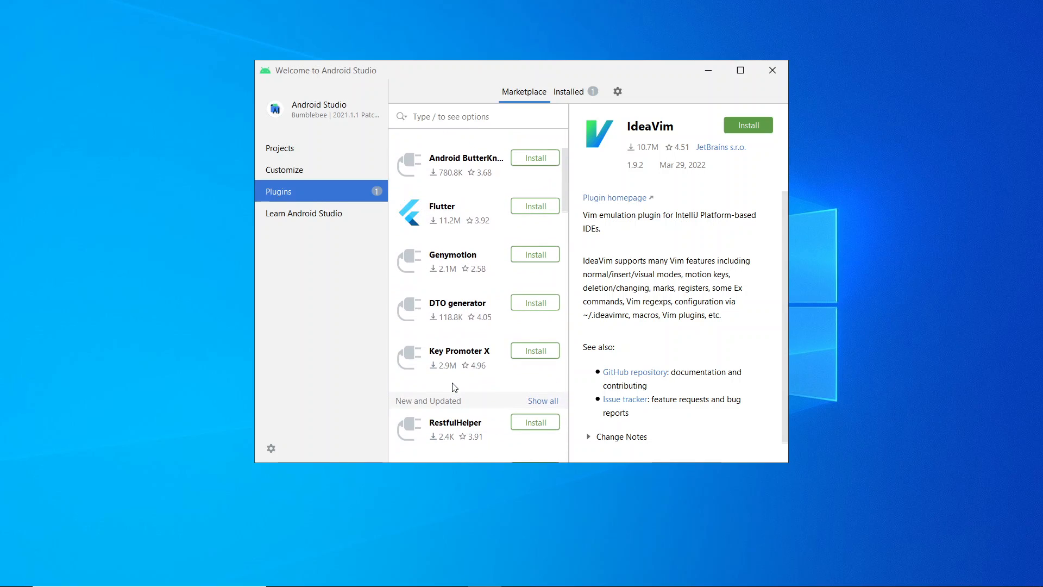
click(298, 214)
click(317, 152)
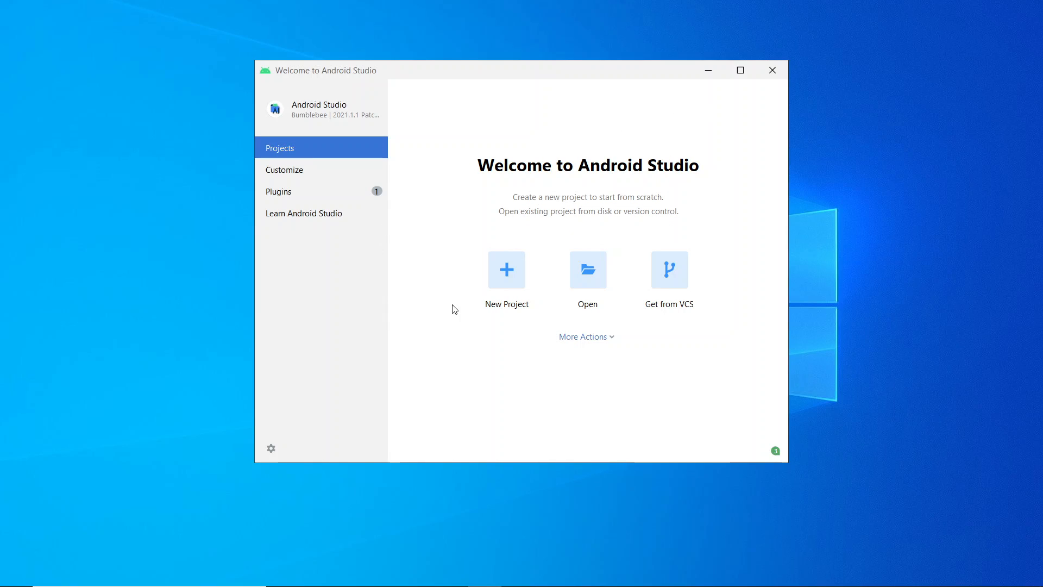
Start a new project from the Empty Activity template for Phone and Tablet.
click(505, 282)
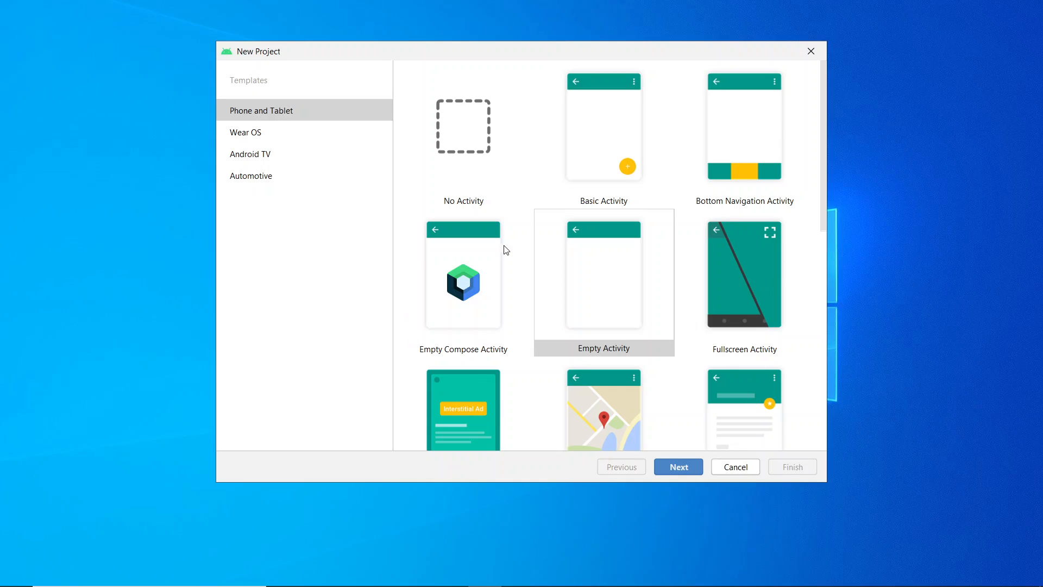
click(606, 283)
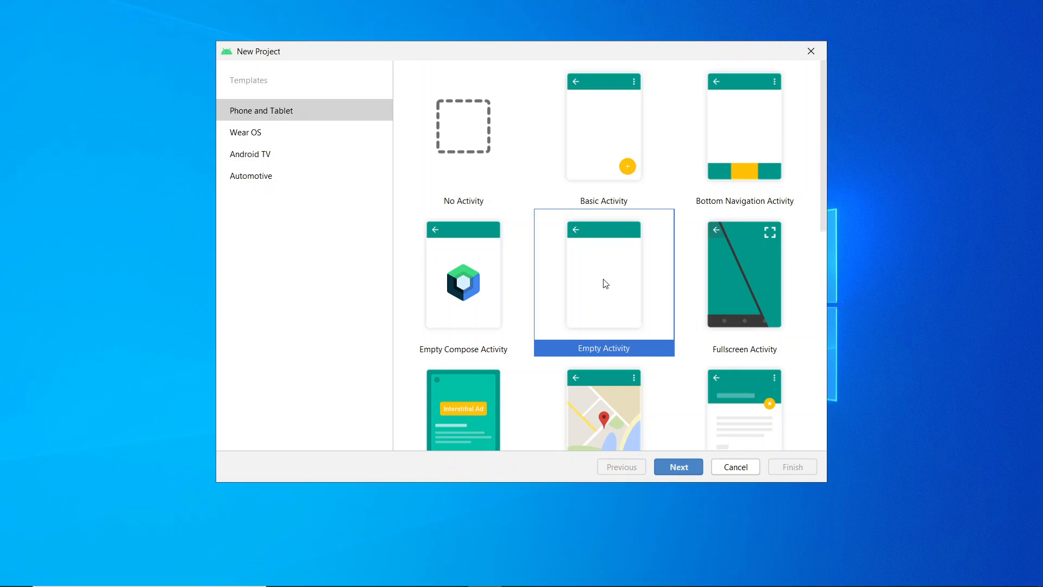
click(693, 467)
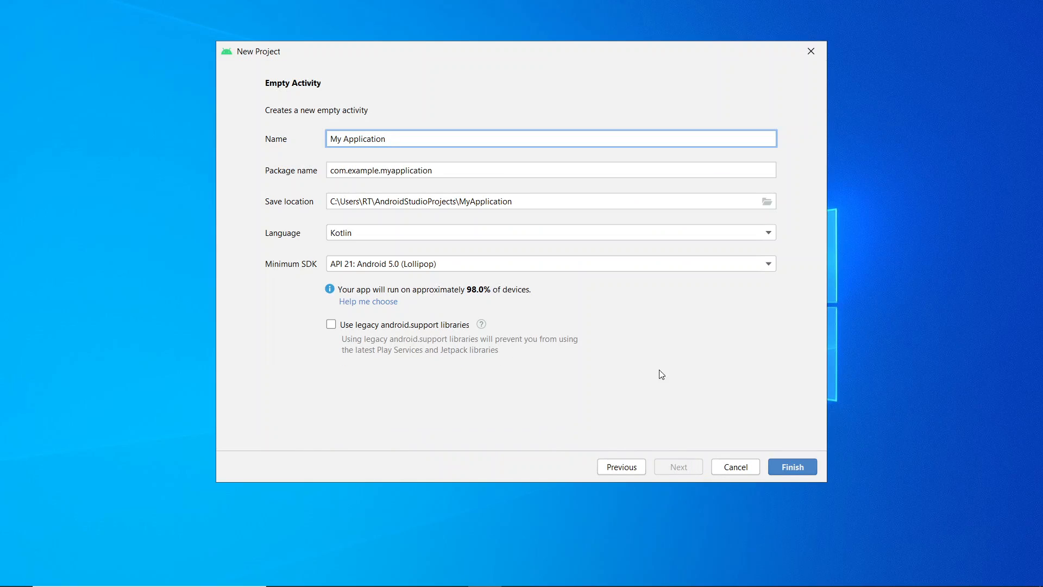
Name the project HelloWorld and check its package name and save location.
triple_click(415, 134)
key(BackSpace)
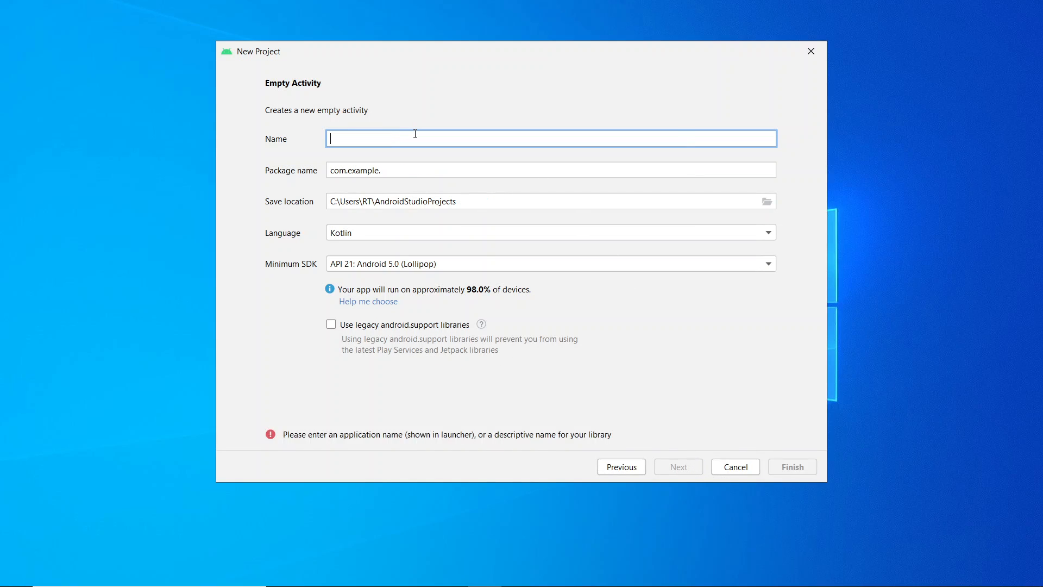
text(HelloWorld)
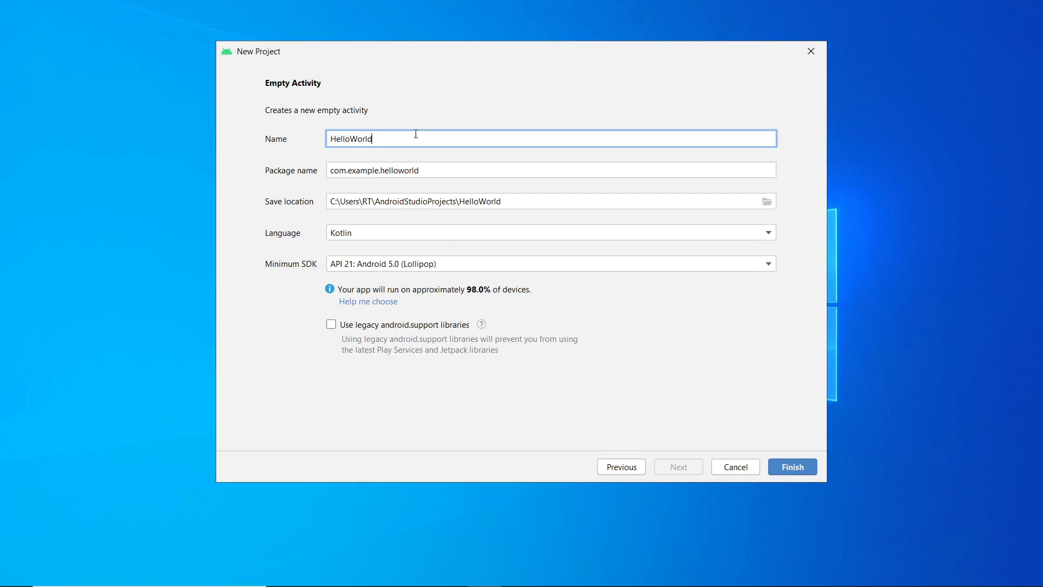
double_click(334, 172)
drag(353, 172, 357, 174)
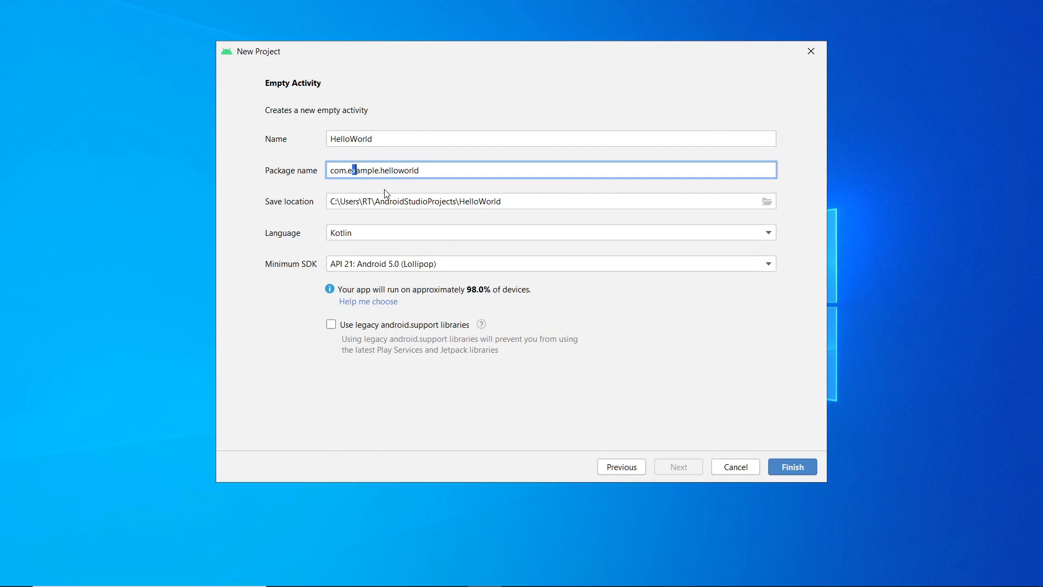
click(405, 177)
click(559, 201)
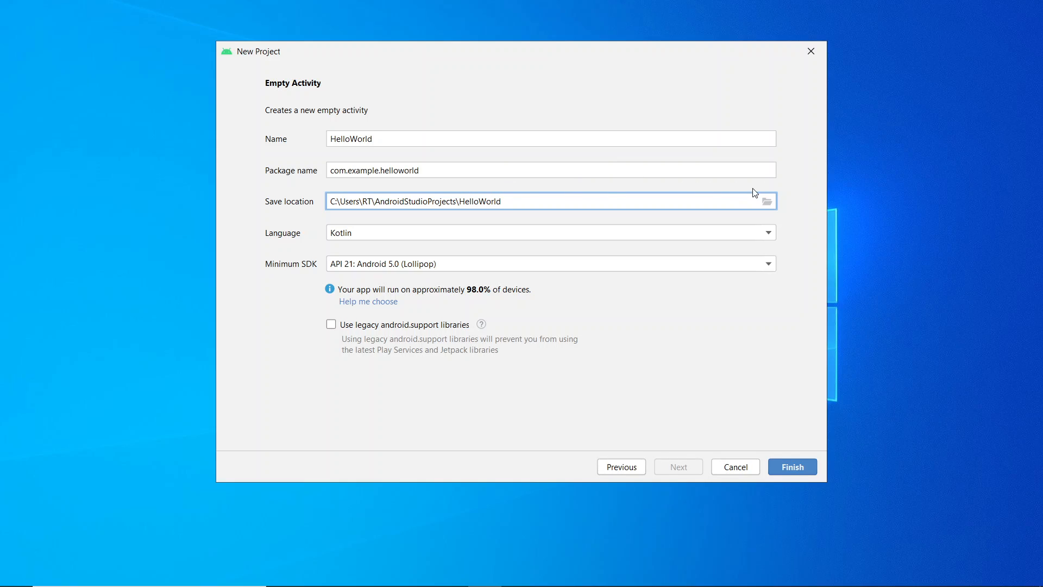
Browse for the project's save location and create a new folder named mobileapps on the D: drive.
click(767, 202)
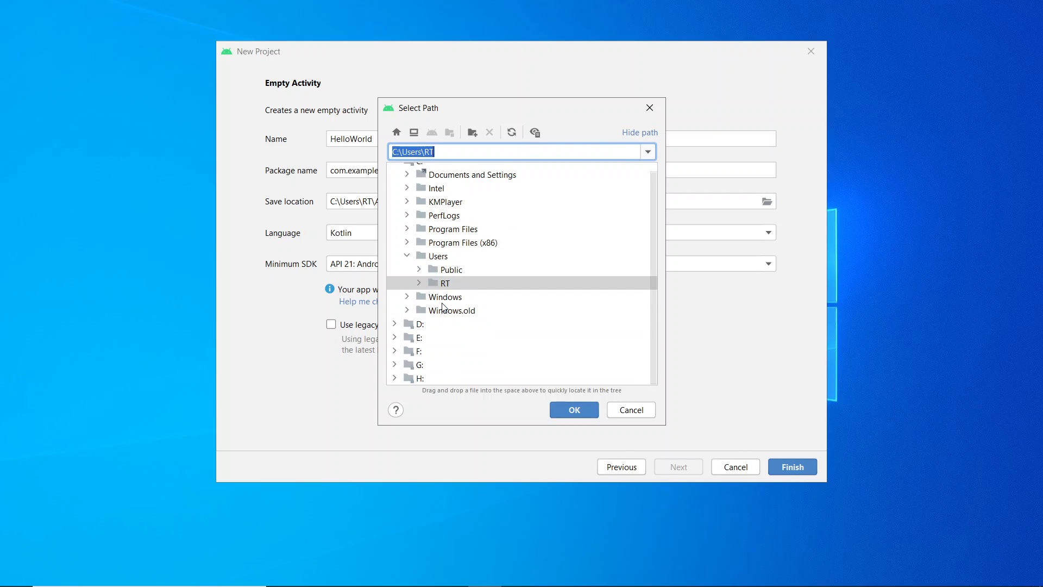
click(412, 325)
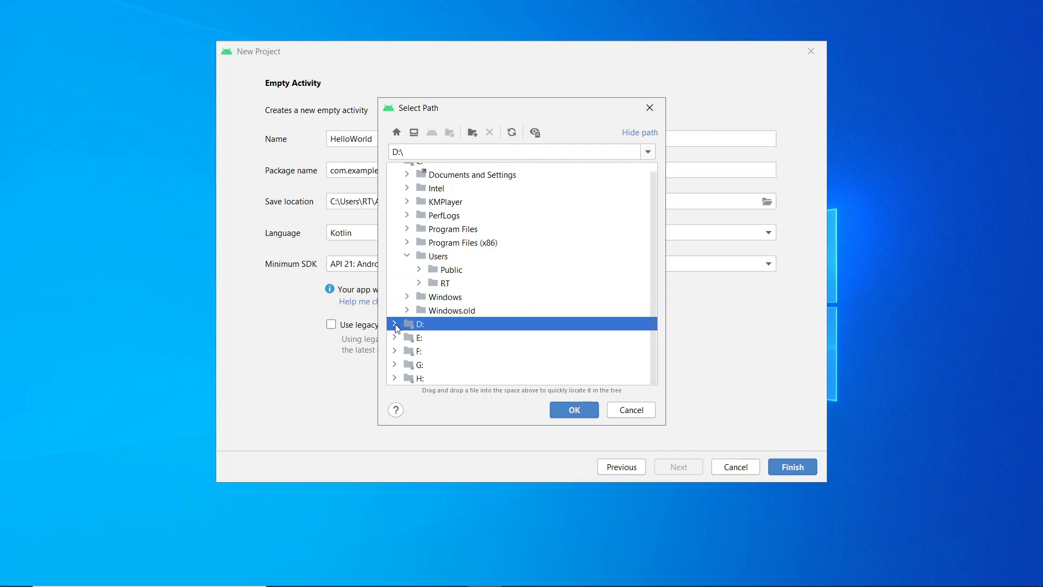
click(395, 325)
scroll(503, 357, down, 2)
scroll(504, 358, down, 2)
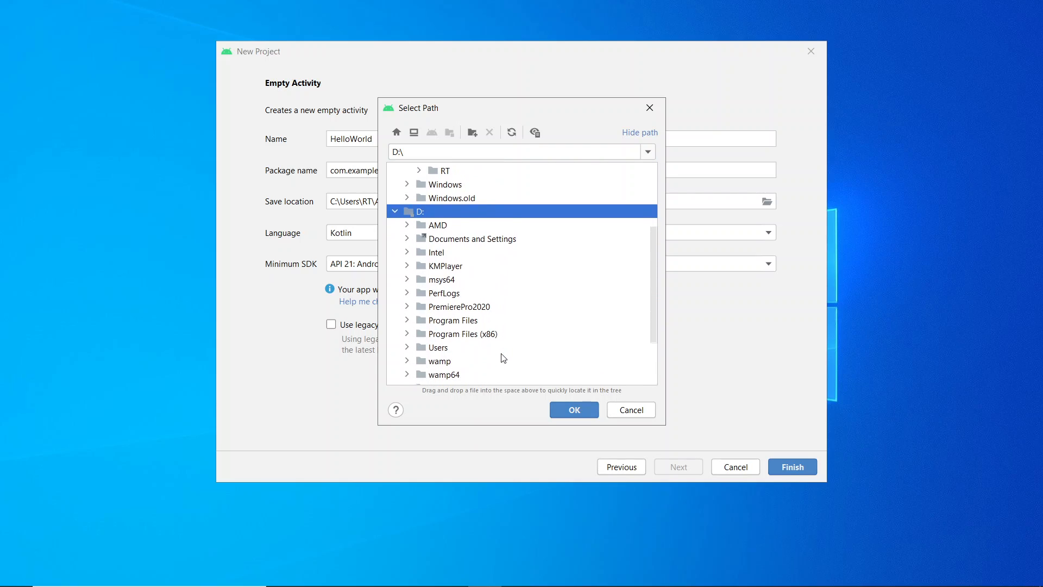
right_click(549, 306)
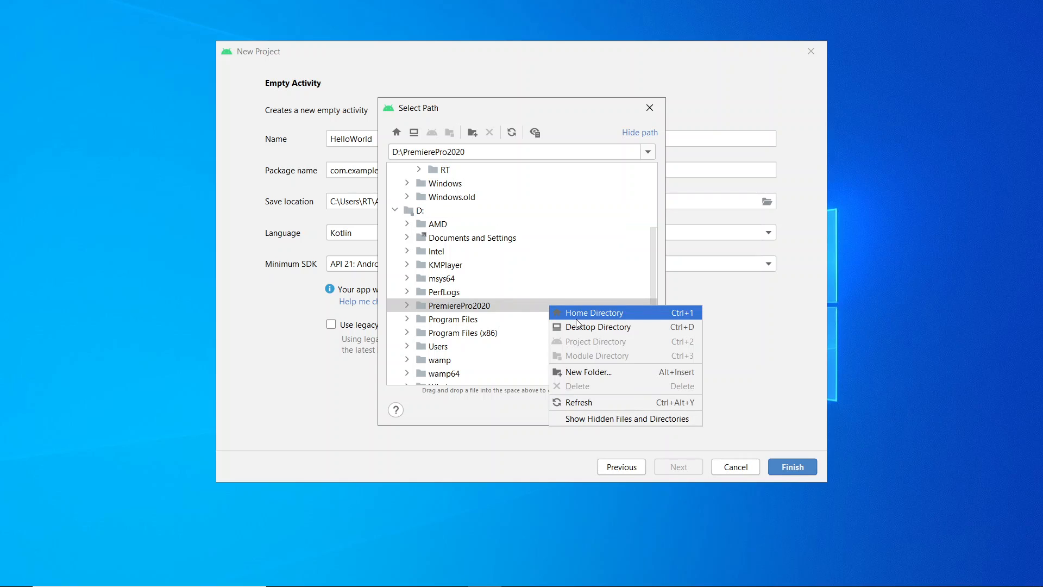
click(569, 290)
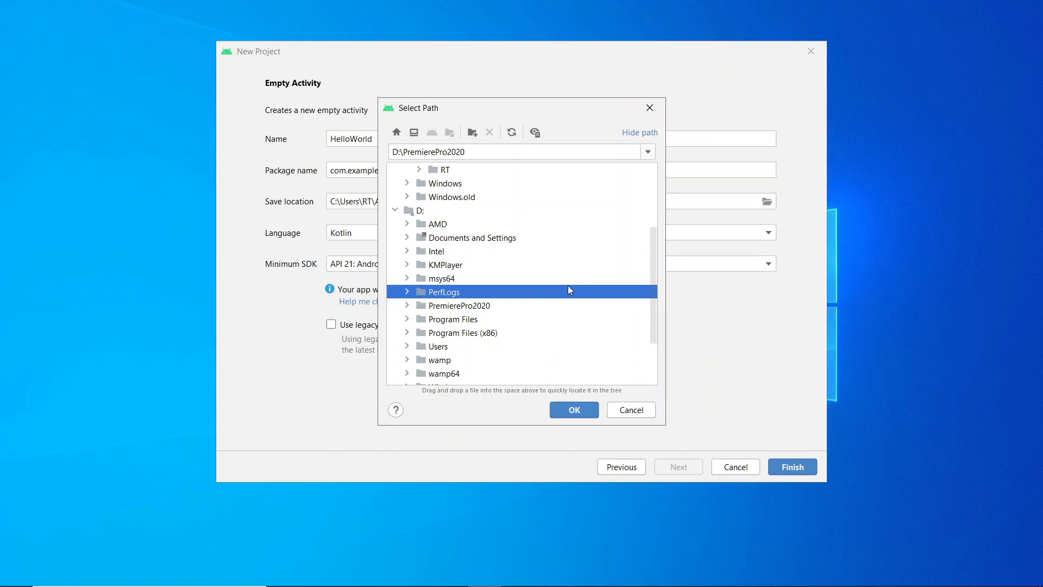
click(486, 215)
right_click(488, 219)
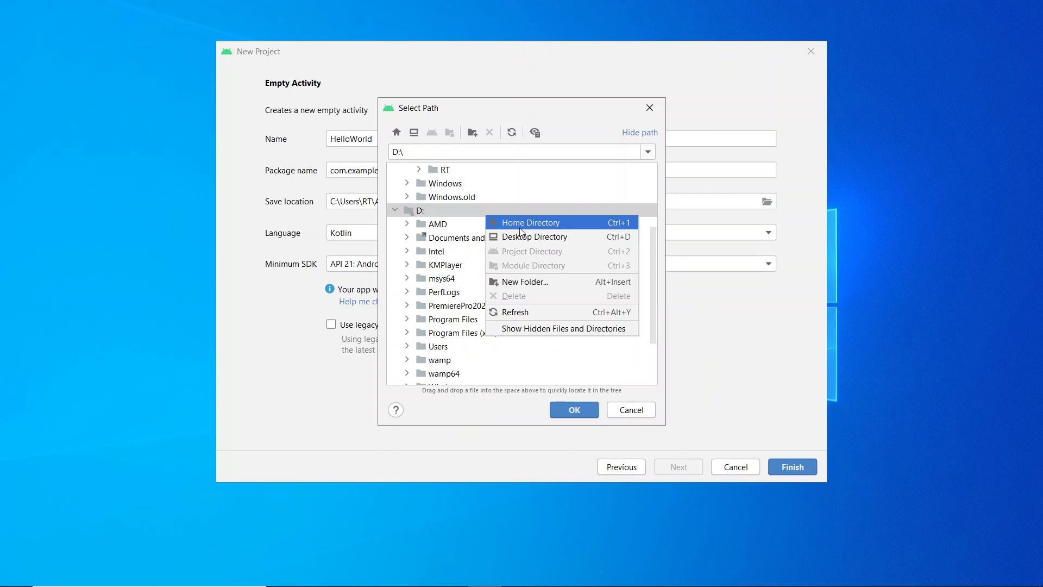
click(527, 276)
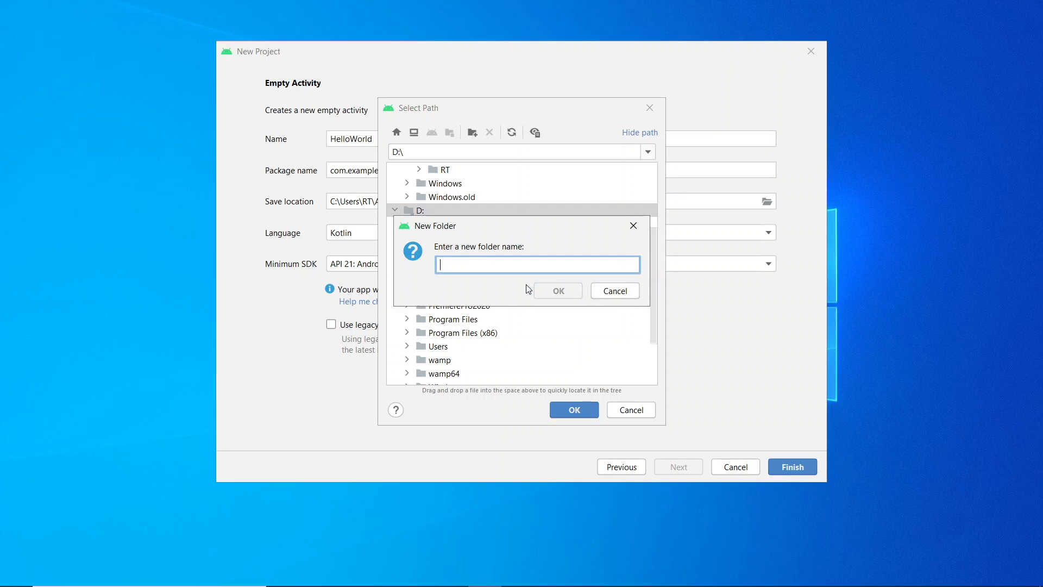
text(mobileapps)
click(555, 293)
Choose the D:\mobileapps folder as the project's save location.
scroll(467, 339, down, 3)
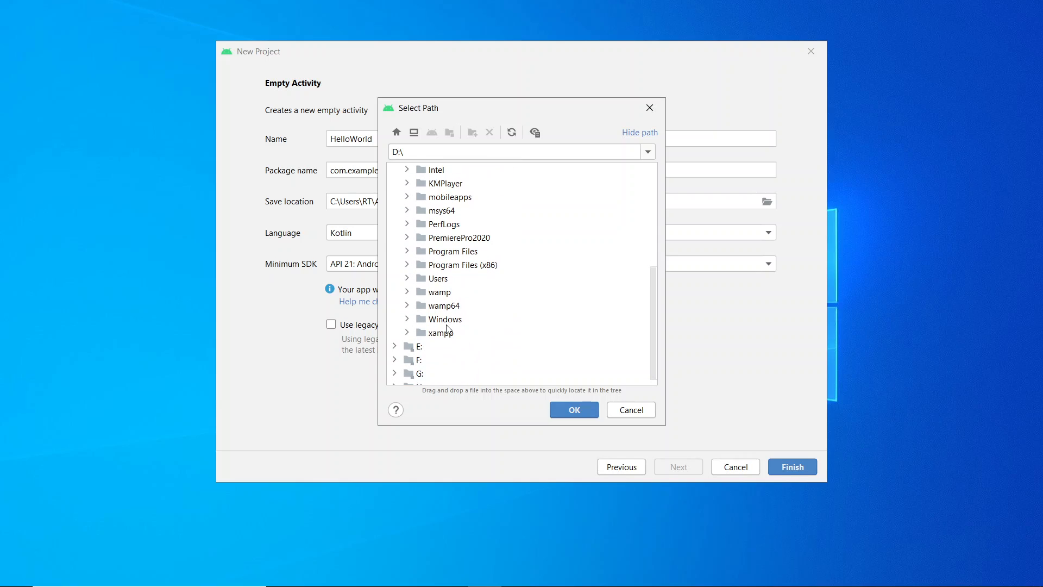
scroll(450, 280, up, 2)
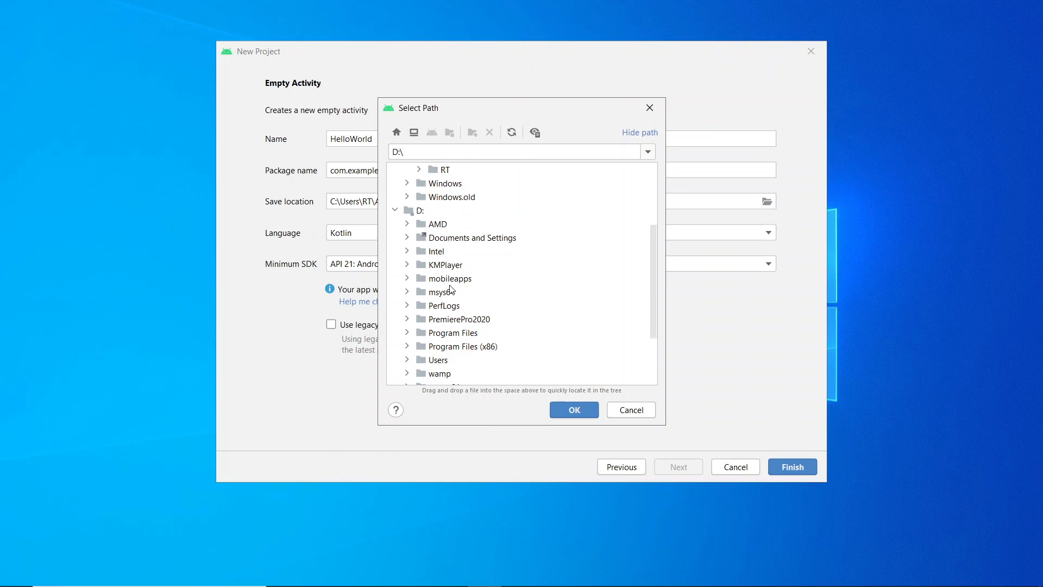
click(451, 280)
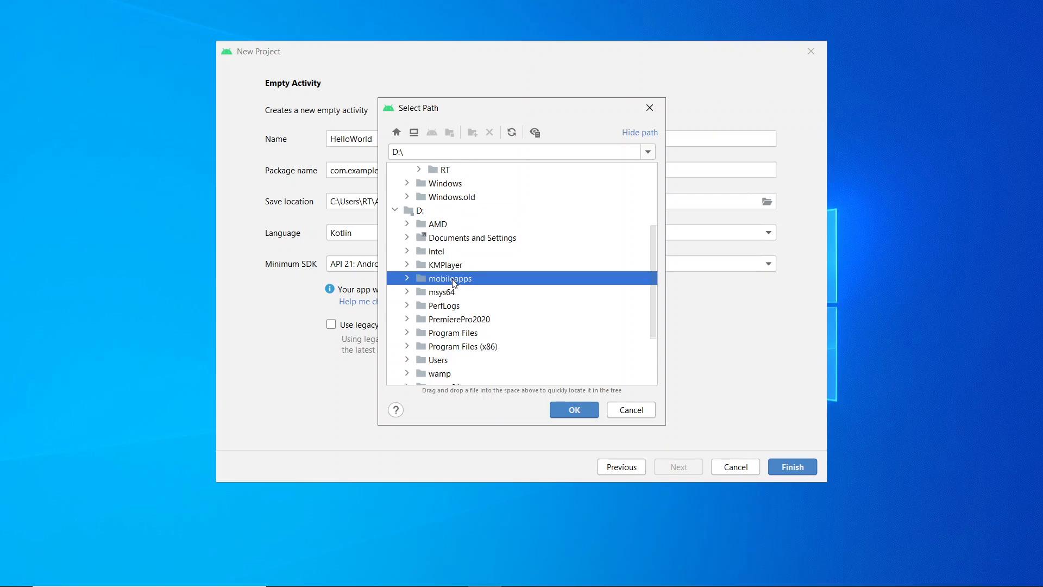
click(573, 406)
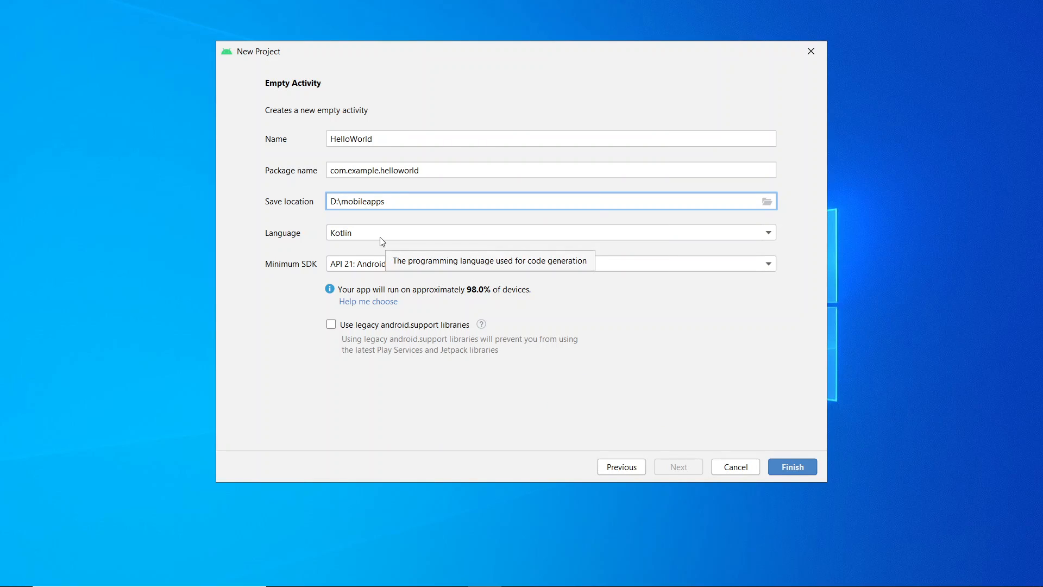
Set the language to Java and the minimum SDK to API 21: Android 5.0 (Lollipop), and create the project.
click(412, 239)
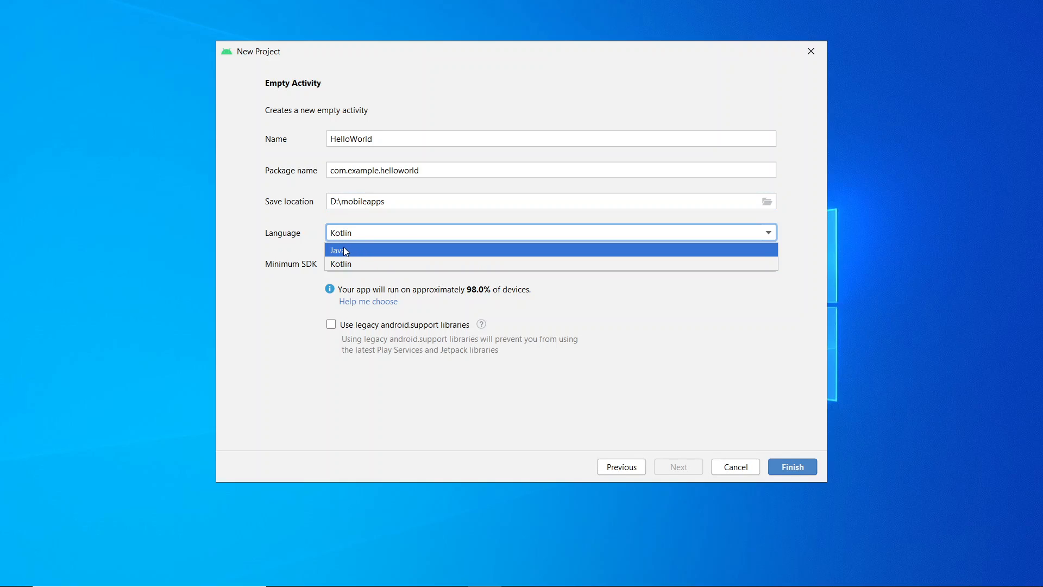
click(351, 249)
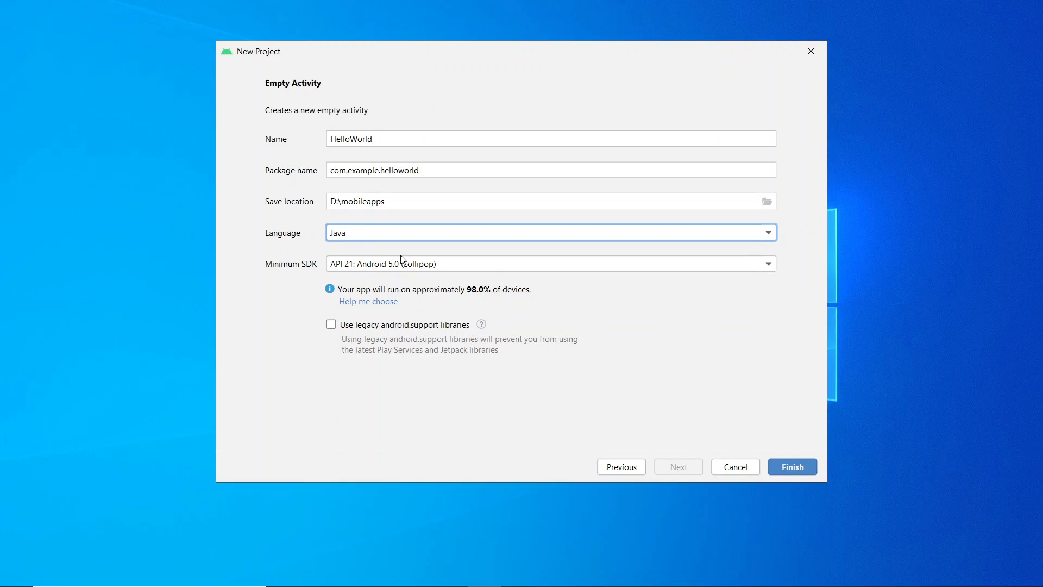
click(479, 273)
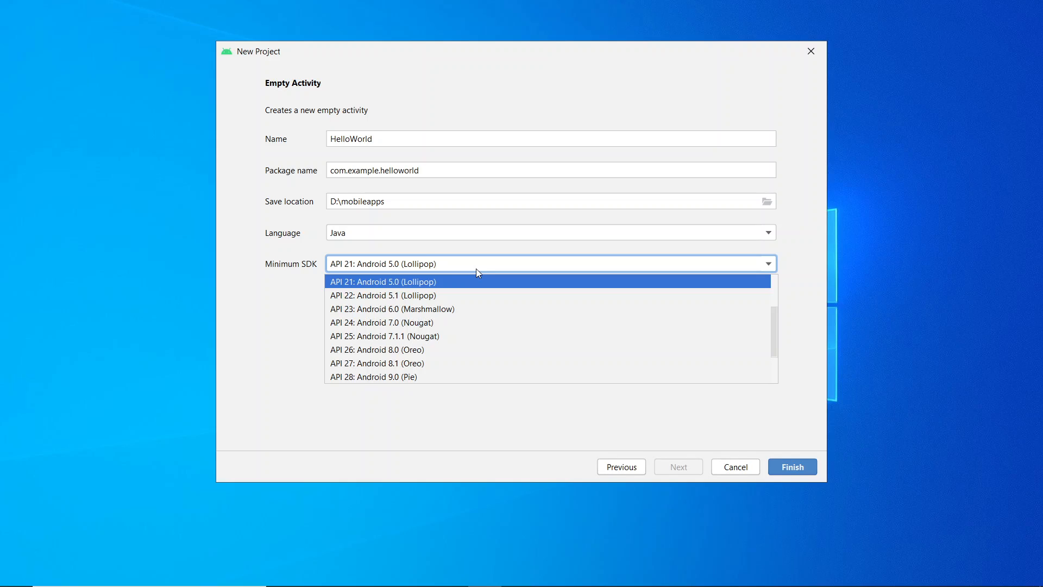
scroll(449, 311, up, 2)
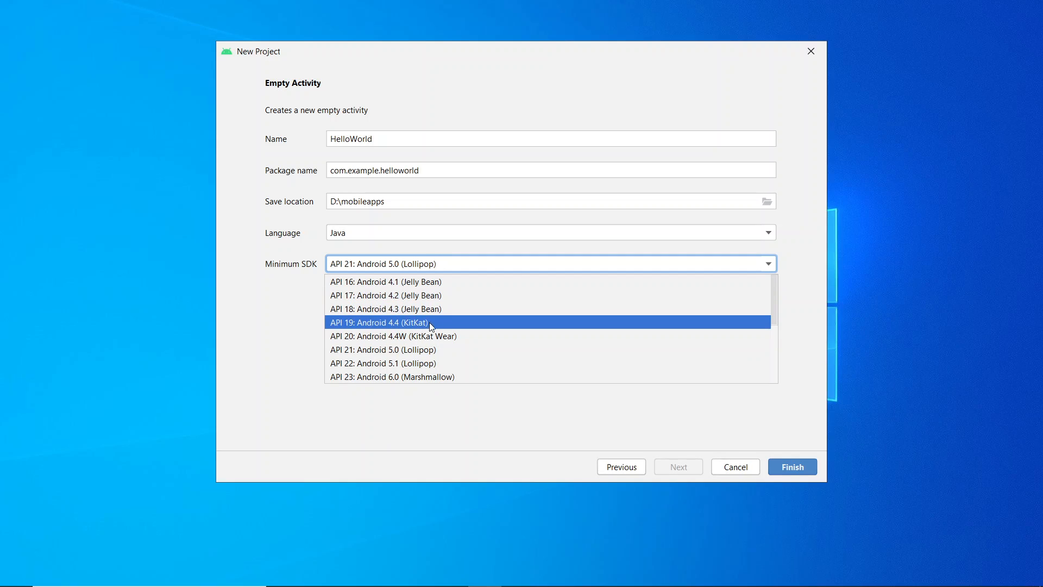
click(435, 351)
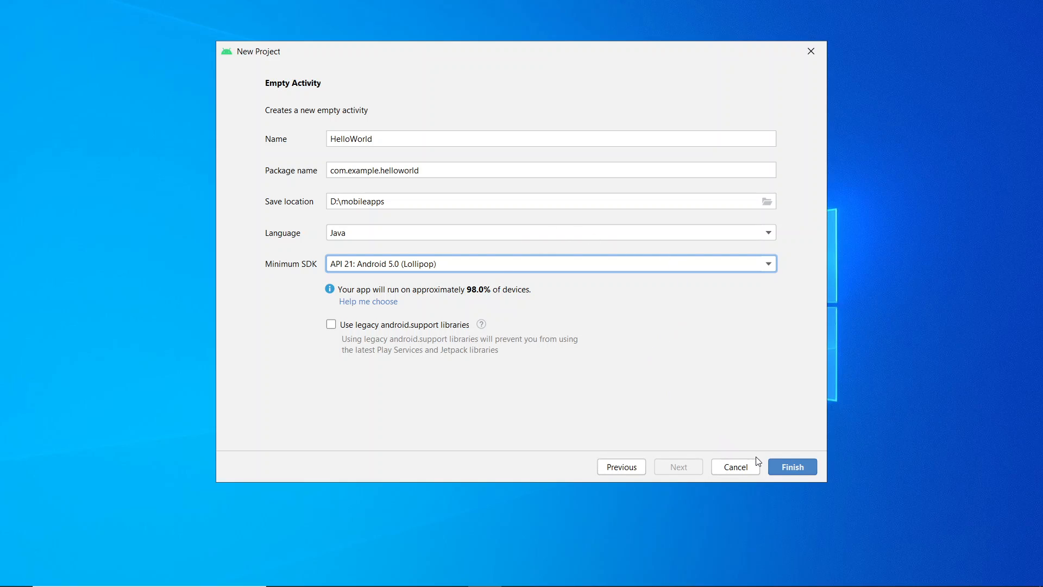
click(788, 466)
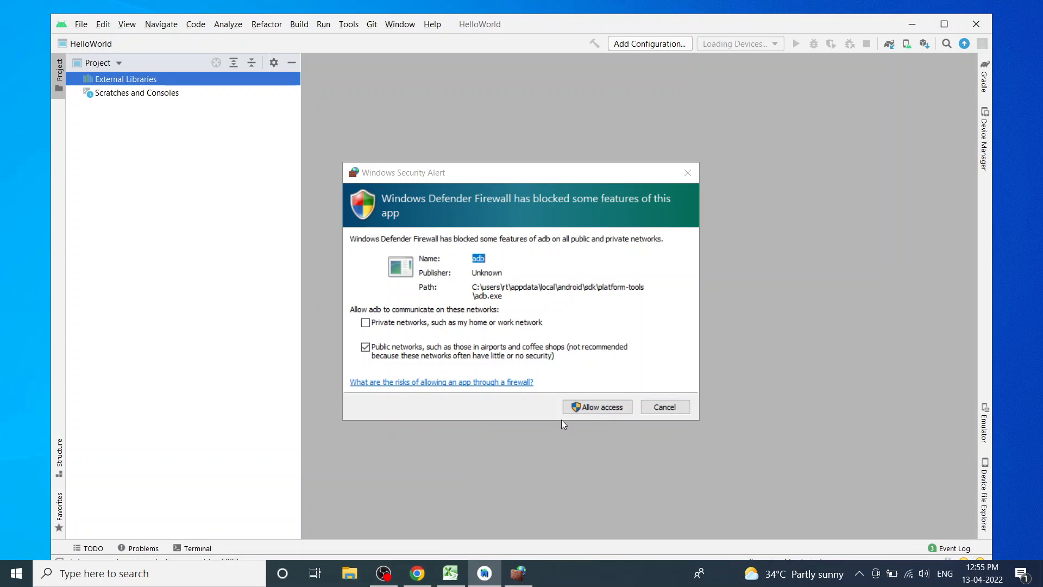
Allow adb through the Windows Defender Firewall on both private and public networks.
click(367, 323)
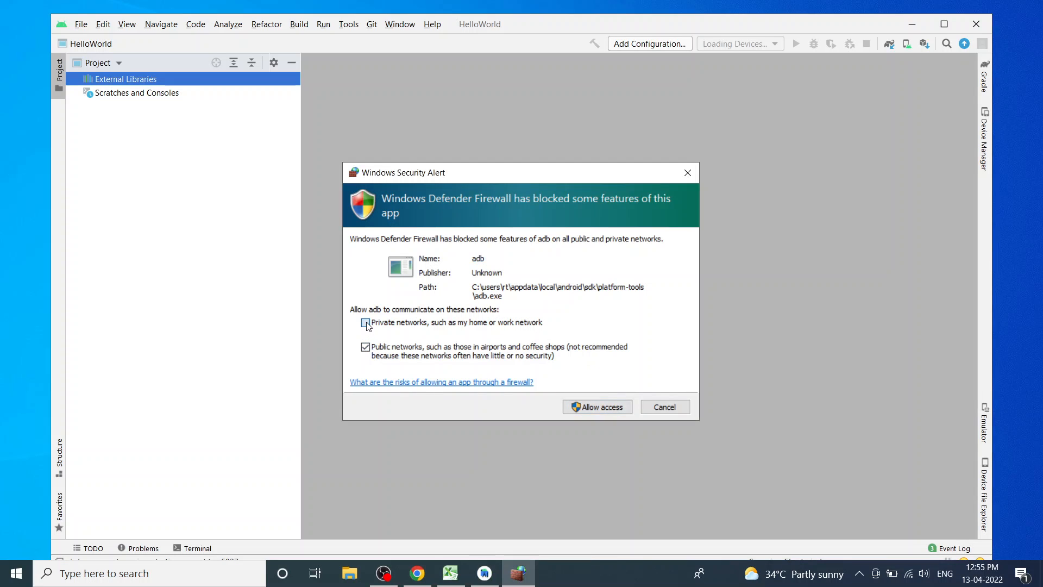
click(591, 408)
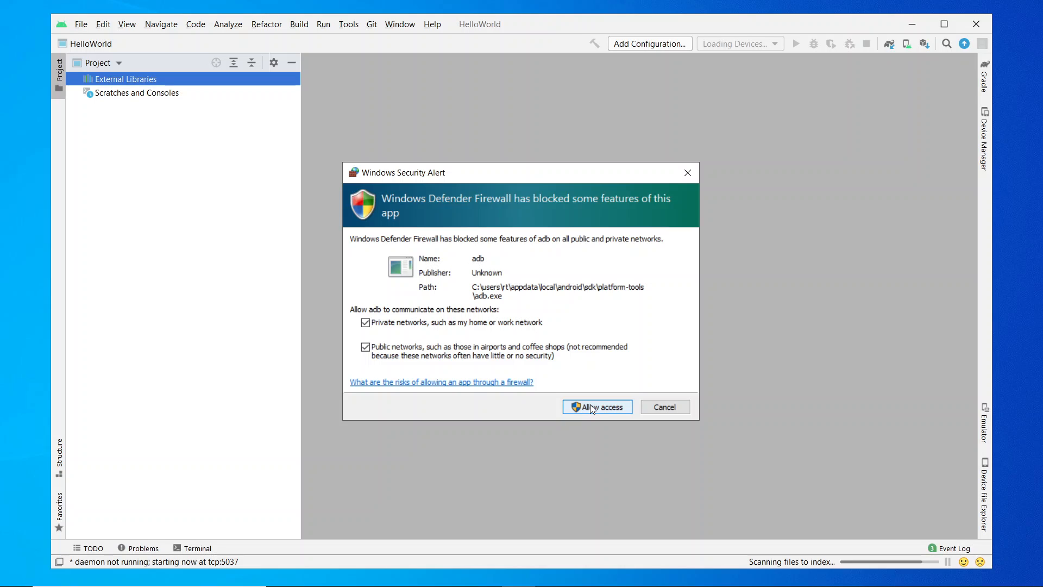
click(591, 409)
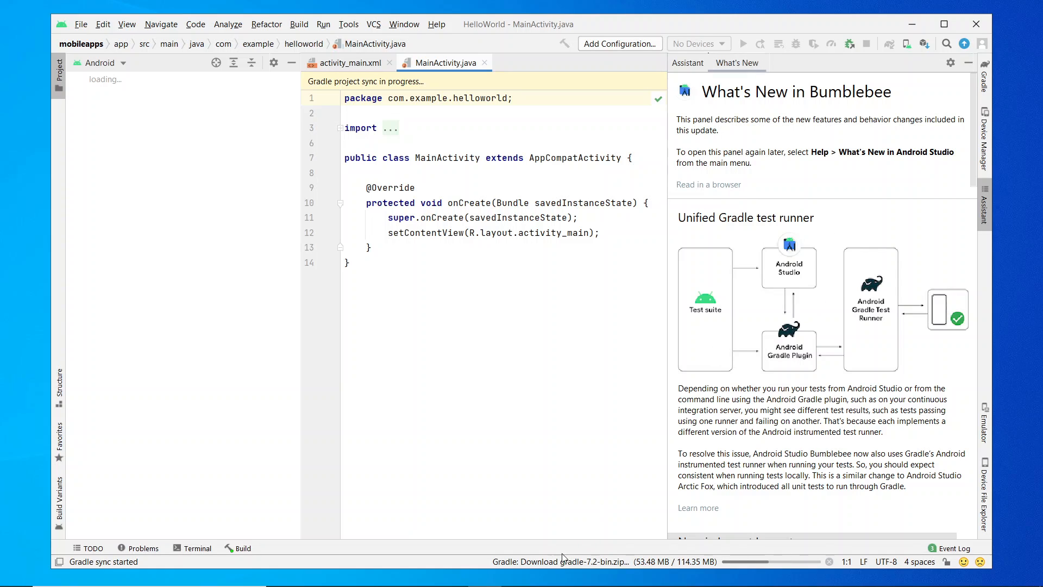
Maximize the project window, skim the What's New notes and close them.
click(944, 24)
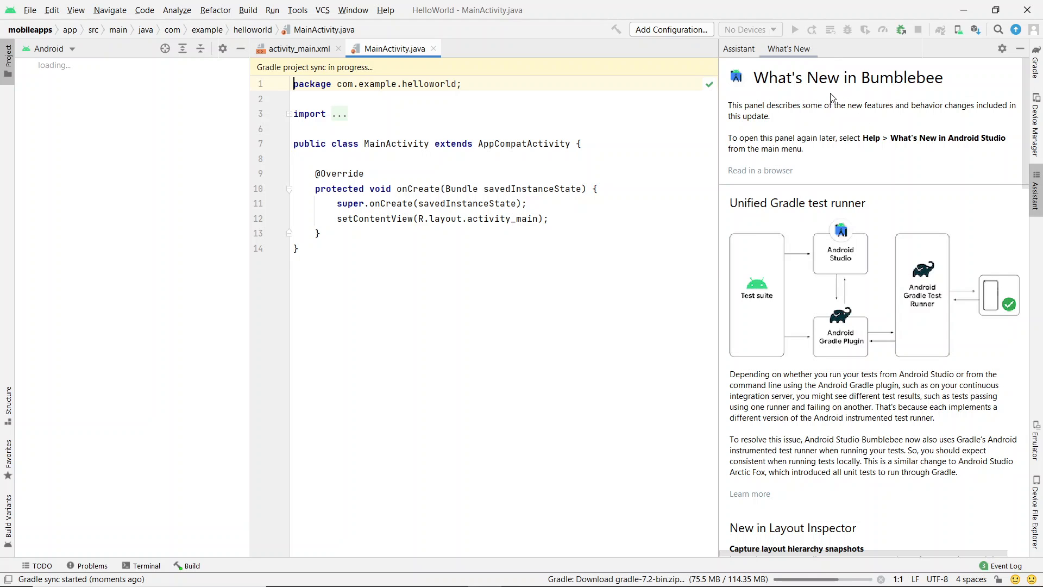
scroll(836, 296, down, 5)
scroll(852, 394, up, 5)
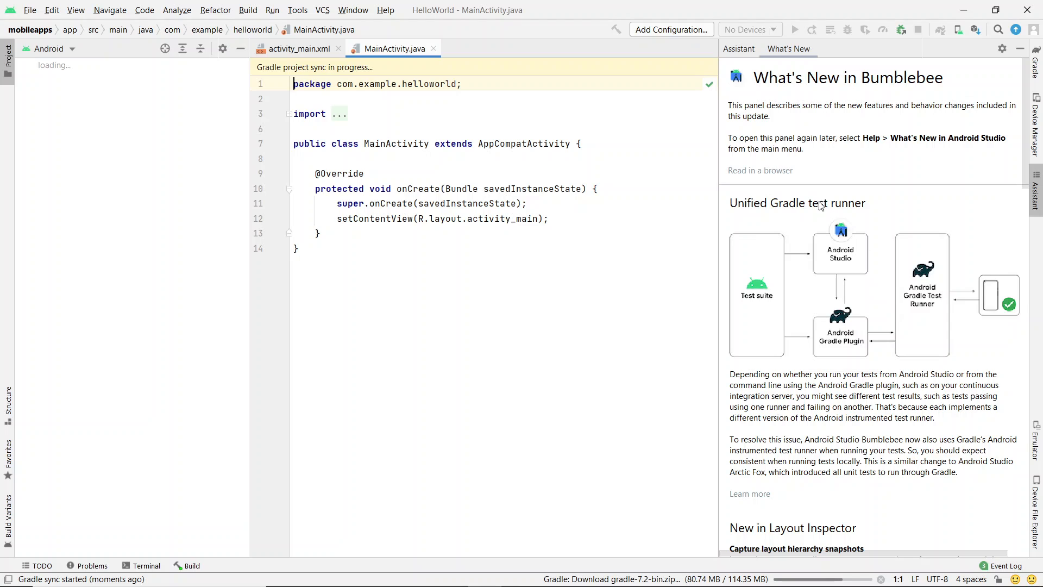
click(1020, 50)
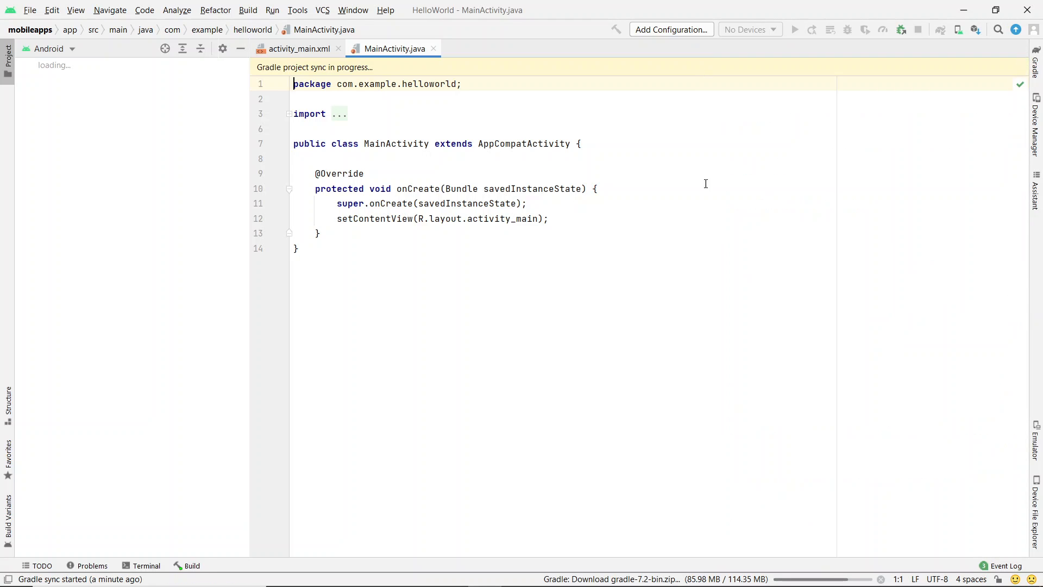
Open activity_main.xml and look through its layout in Split view and in Code view.
click(405, 271)
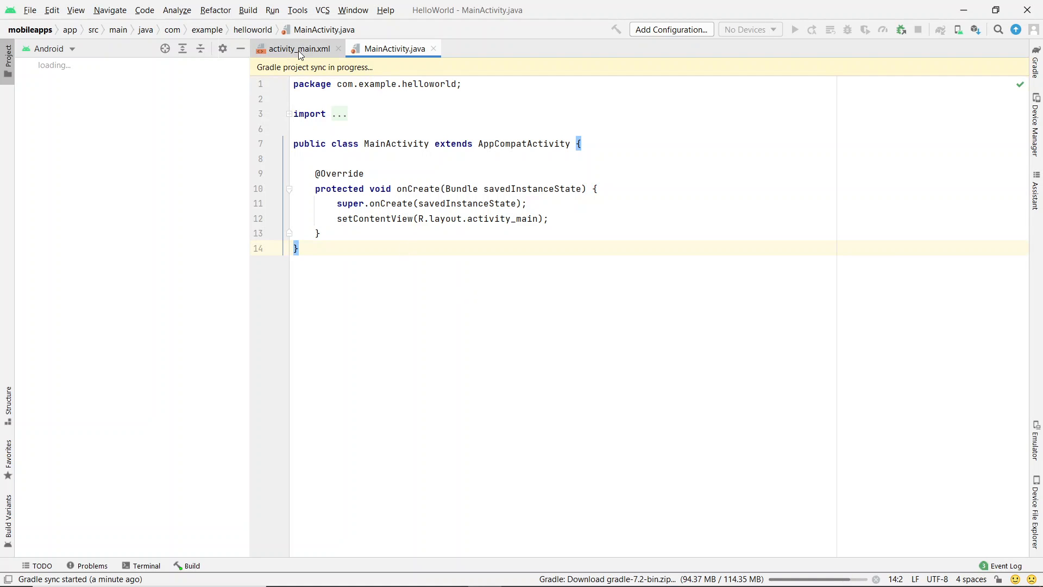
click(298, 49)
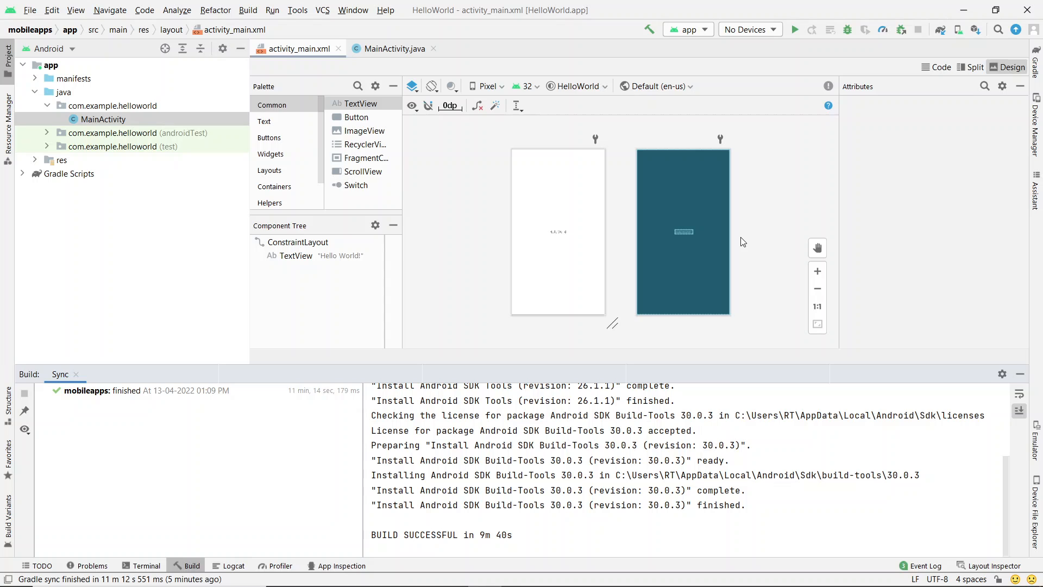
click(974, 69)
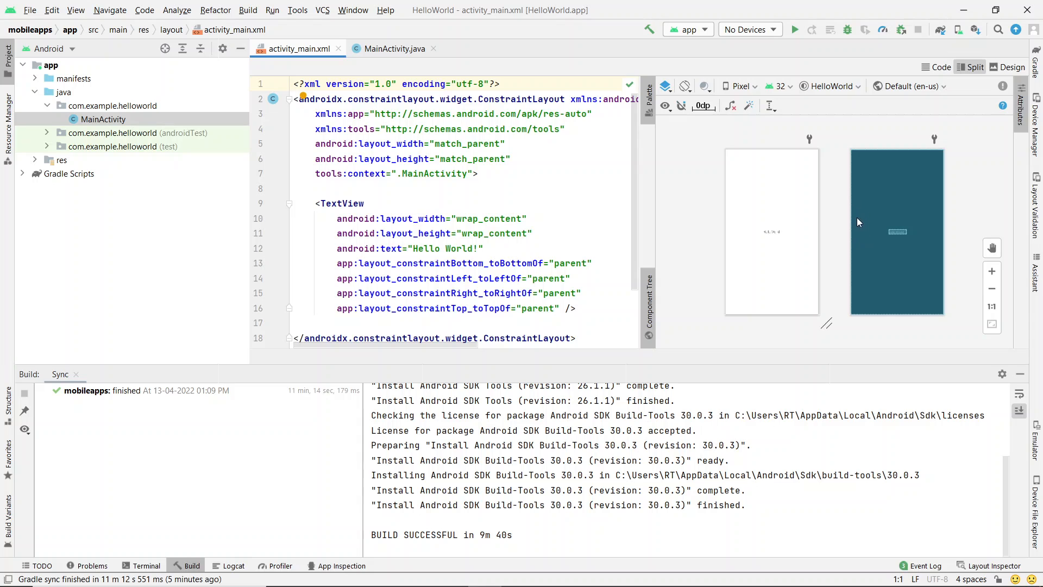
scroll(357, 223, down, 2)
scroll(357, 222, up, 2)
click(935, 68)
scroll(597, 247, down, 2)
scroll(597, 249, up, 2)
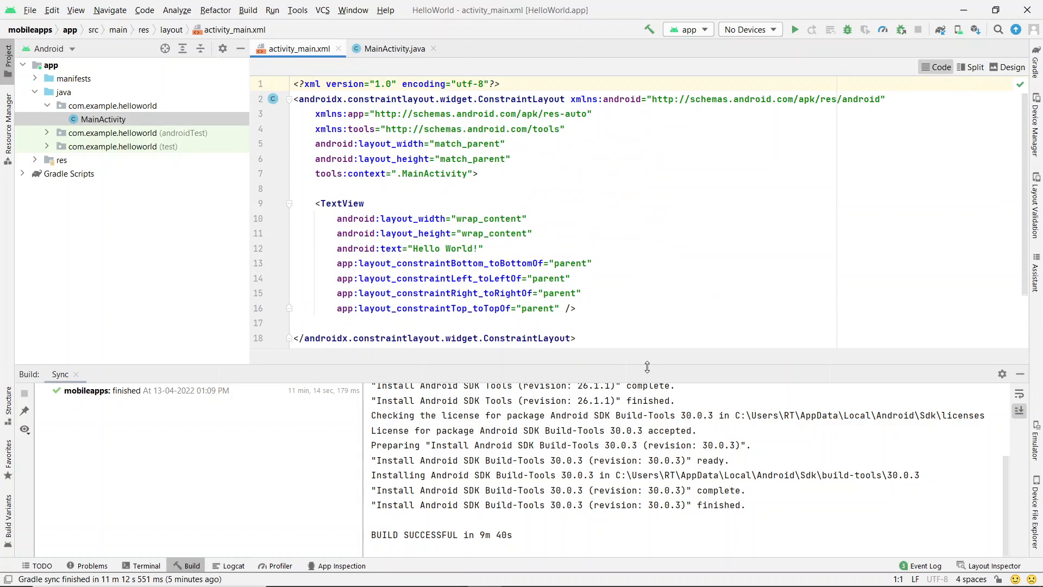
Hide the Build output, look at MainActivity.java and return to activity_main.xml.
click(1020, 374)
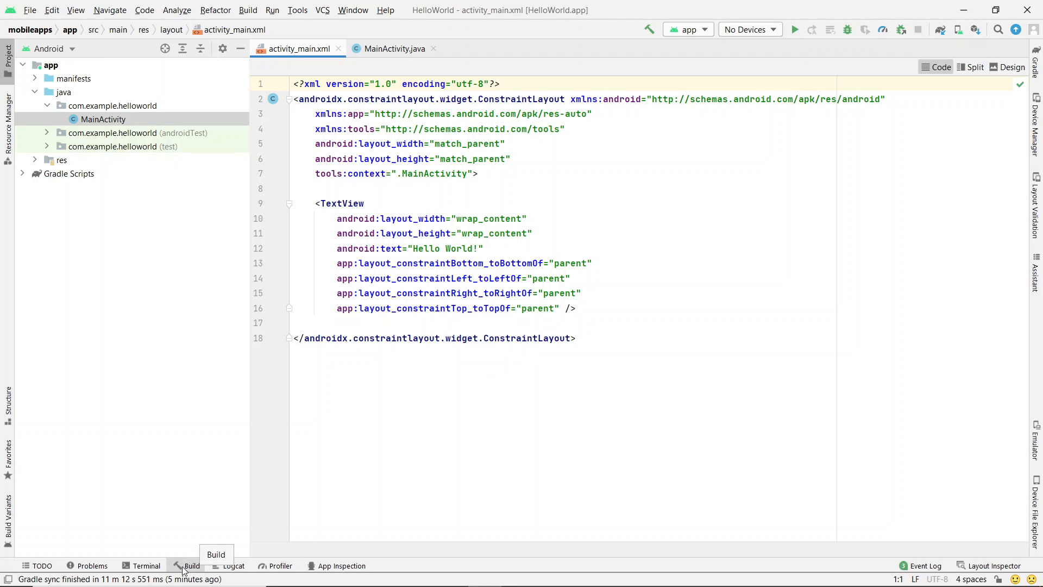
click(383, 48)
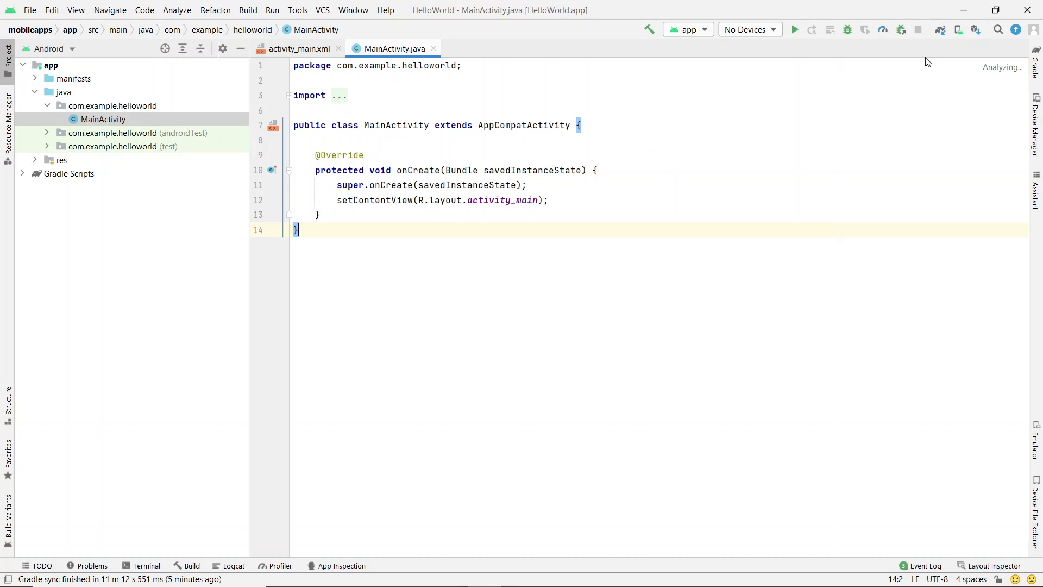
click(320, 50)
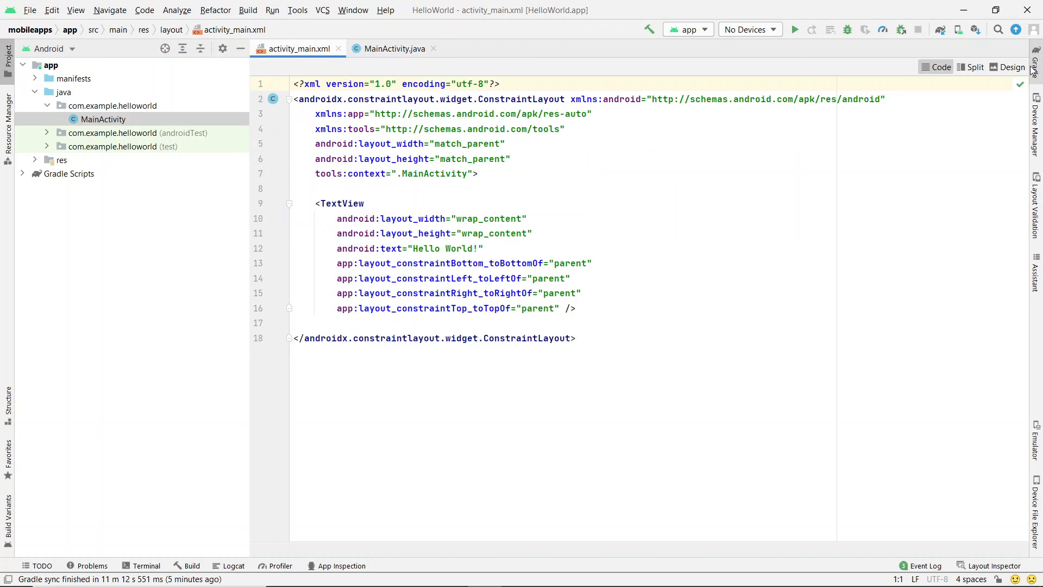
Show activity_main.xml in Design view and select the Hello World! TextView to inspect its constraints and attributes.
click(1011, 67)
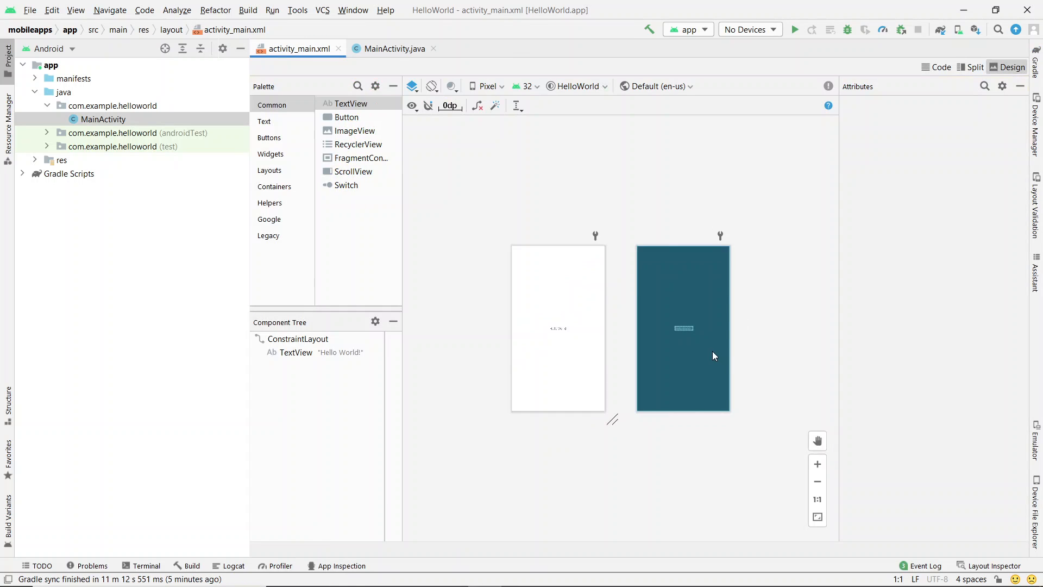
scroll(706, 344, up, 5)
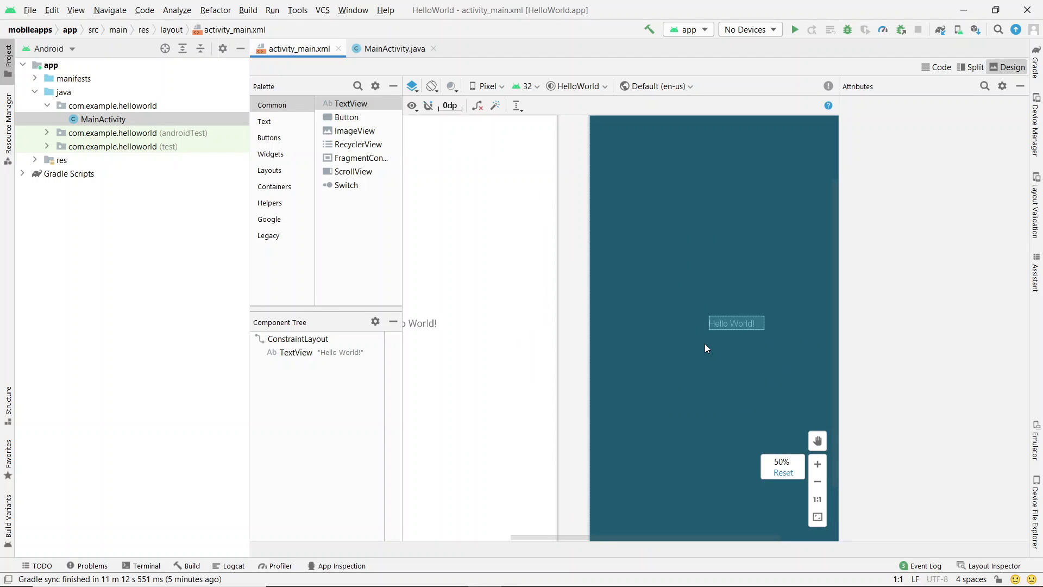
scroll(705, 343, down, 3)
scroll(709, 335, up, 3)
scroll(564, 377, down, 2)
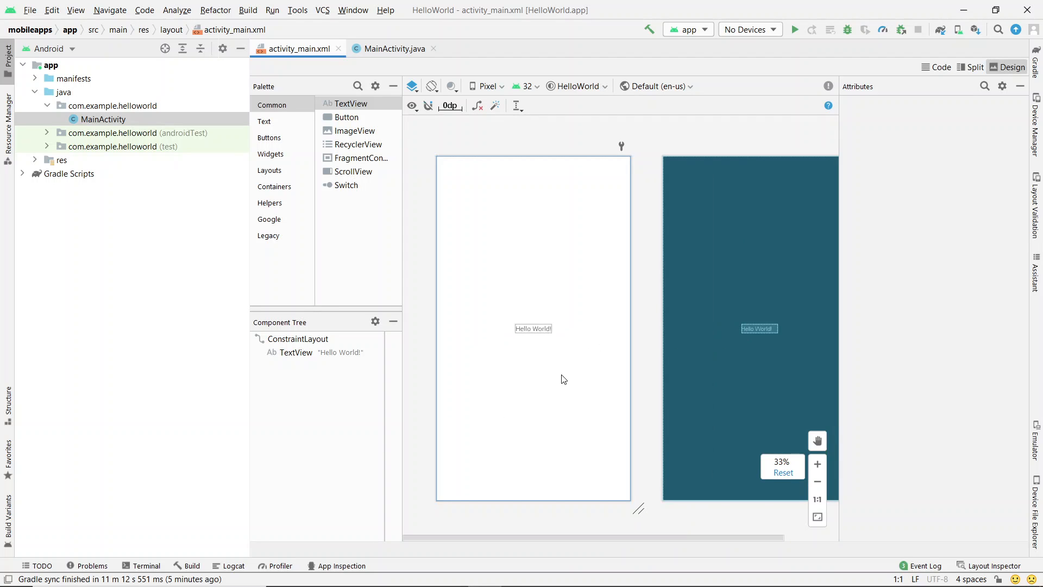
click(761, 334)
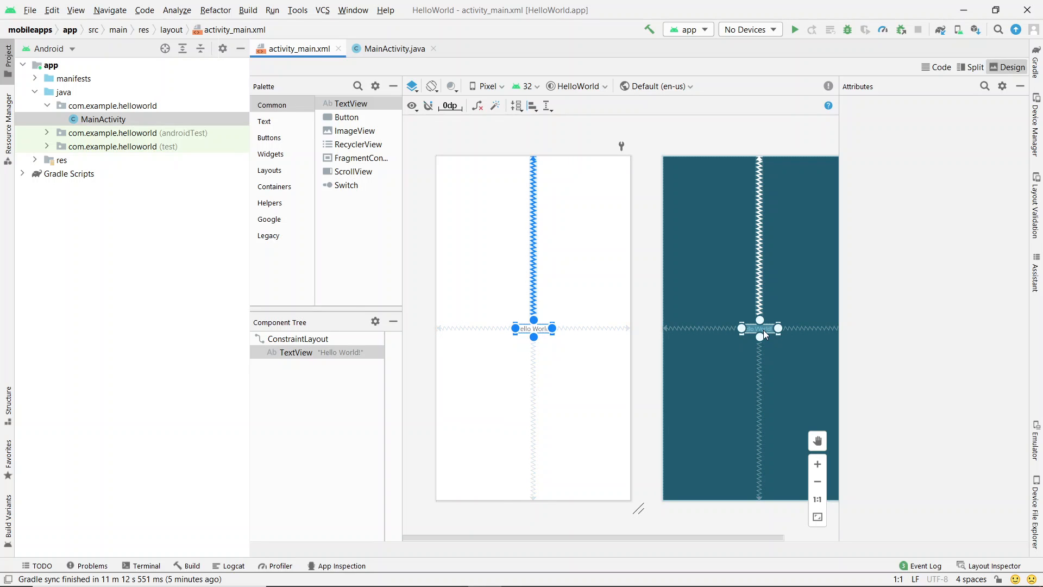
click(538, 333)
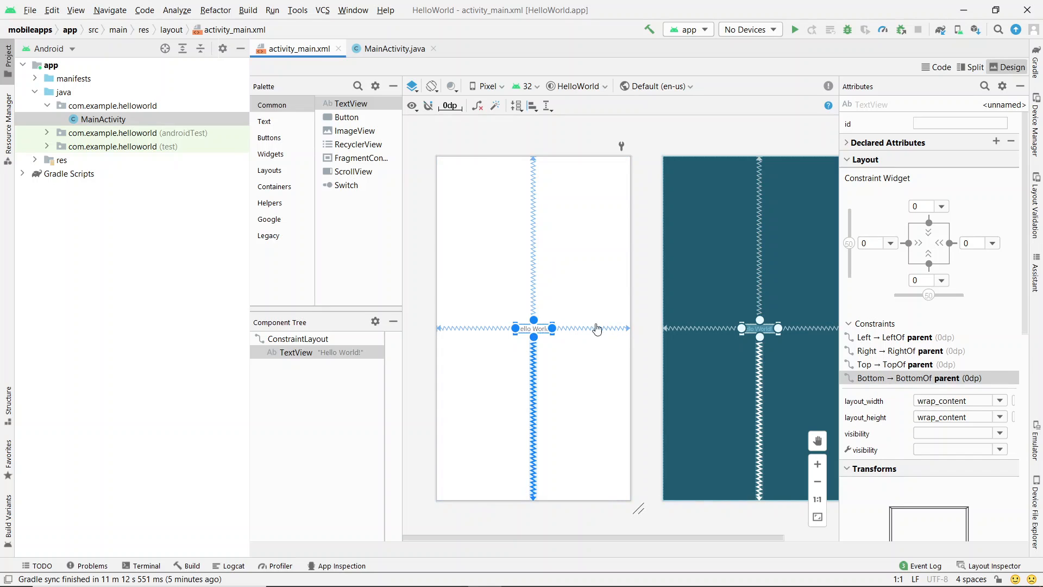
Change the text attribute of the selected TextView to "Welcome".
scroll(946, 403, down, 2)
scroll(946, 402, up, 1)
scroll(946, 403, down, 7)
scroll(946, 403, down, 1)
click(971, 446)
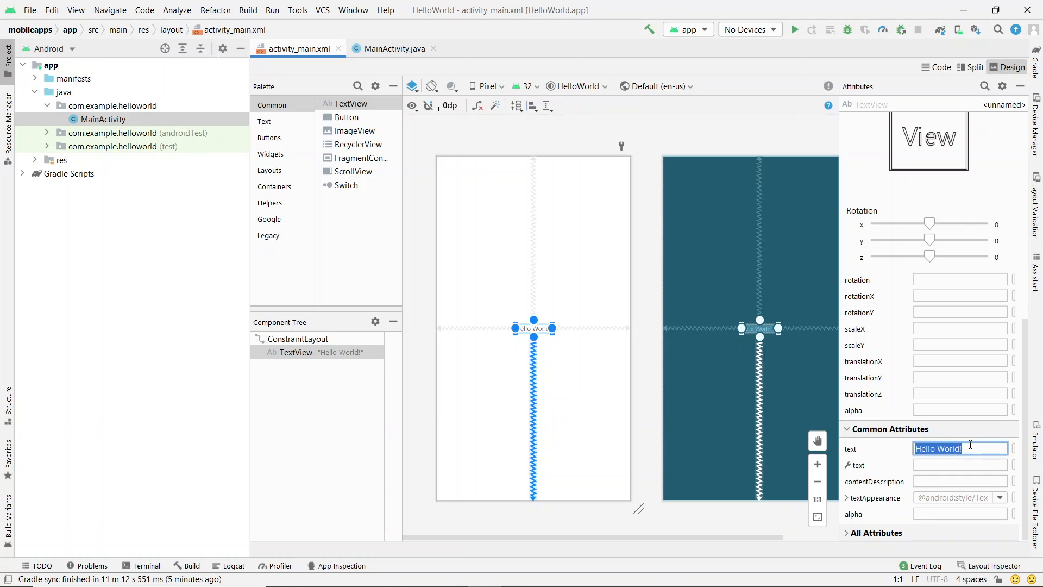
text(Welcome)
key(Return)
click(797, 381)
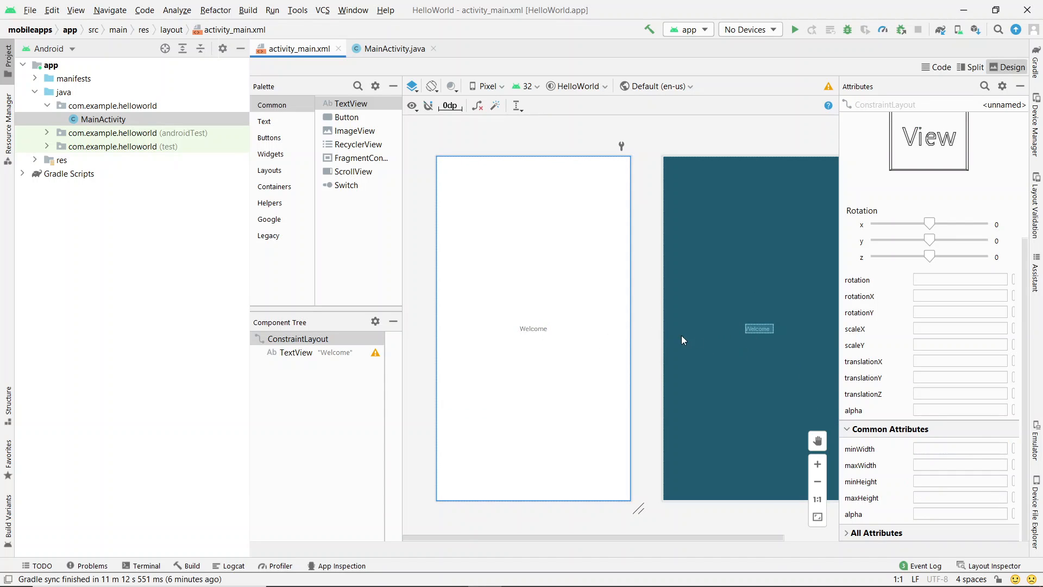
scroll(761, 348, down, 3)
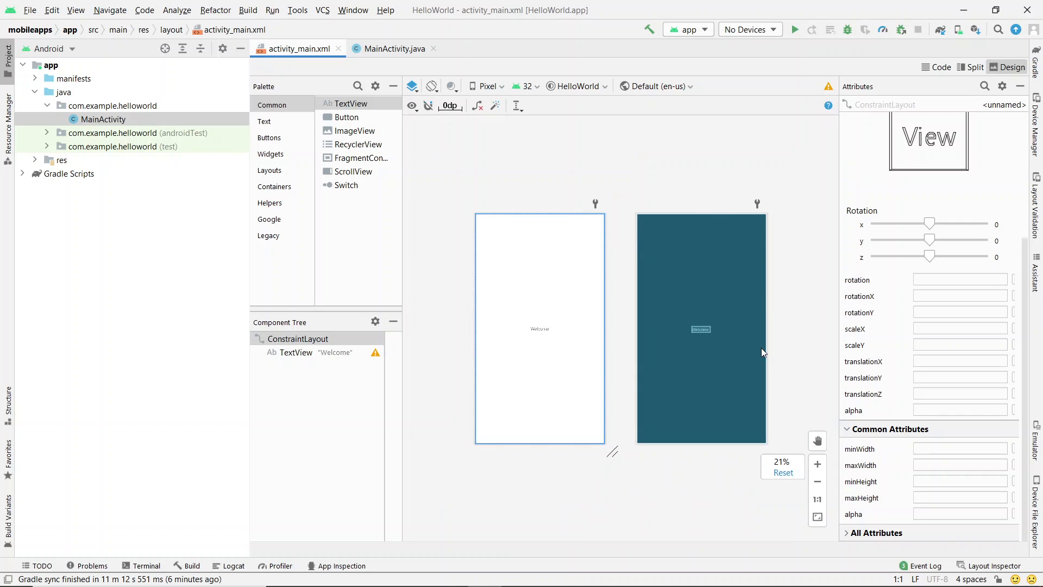
click(818, 459)
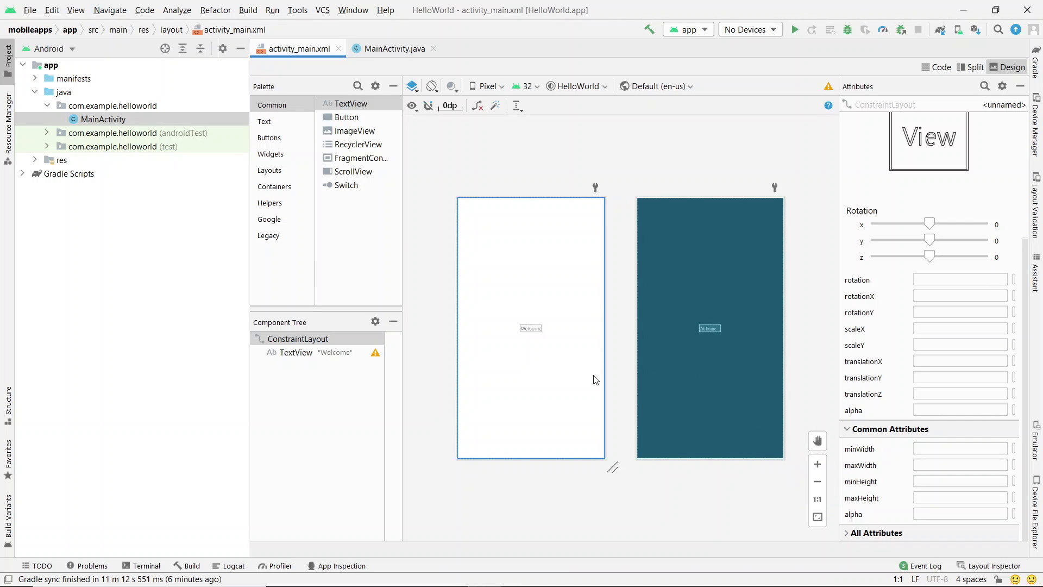
scroll(652, 237, up, 5)
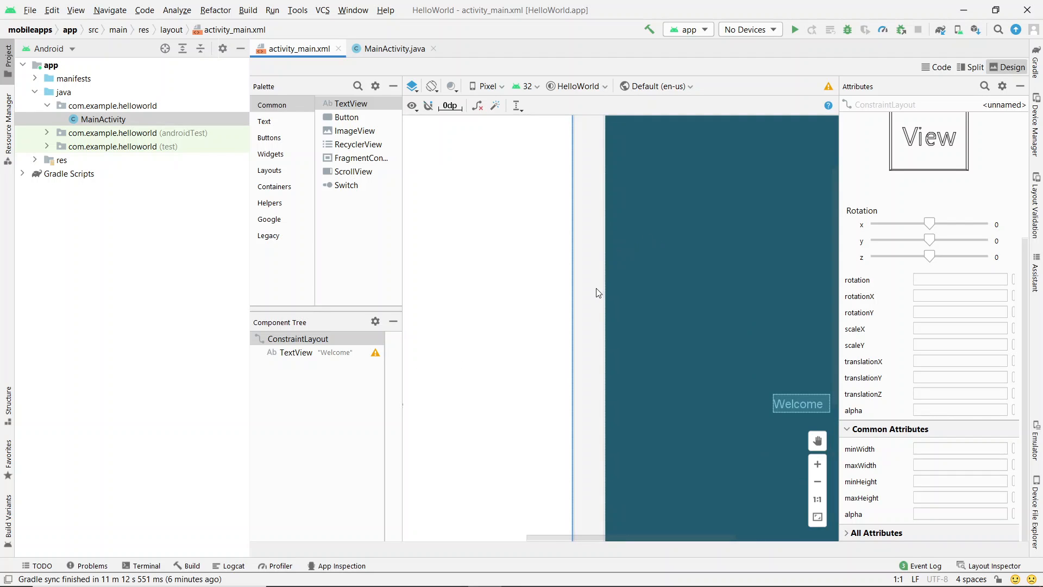
scroll(598, 293, down, 5)
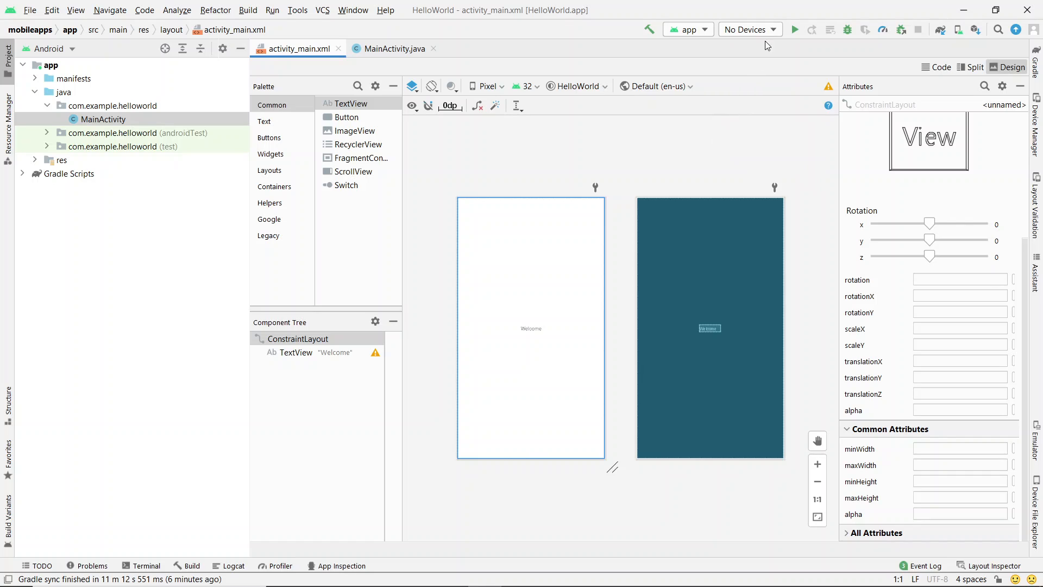
click(714, 174)
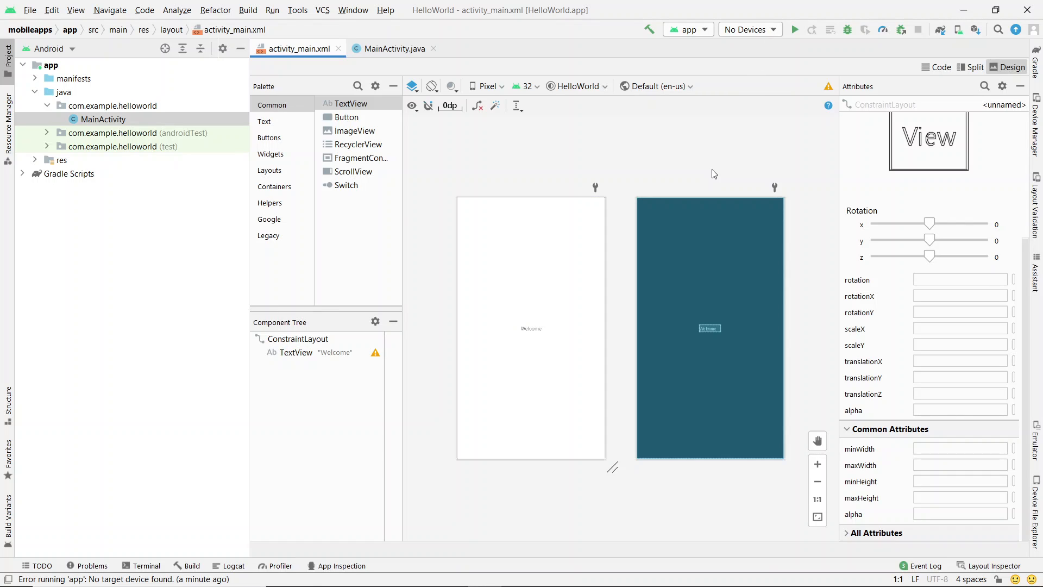
Open the Device Manager and check its physical and virtual device lists.
click(760, 30)
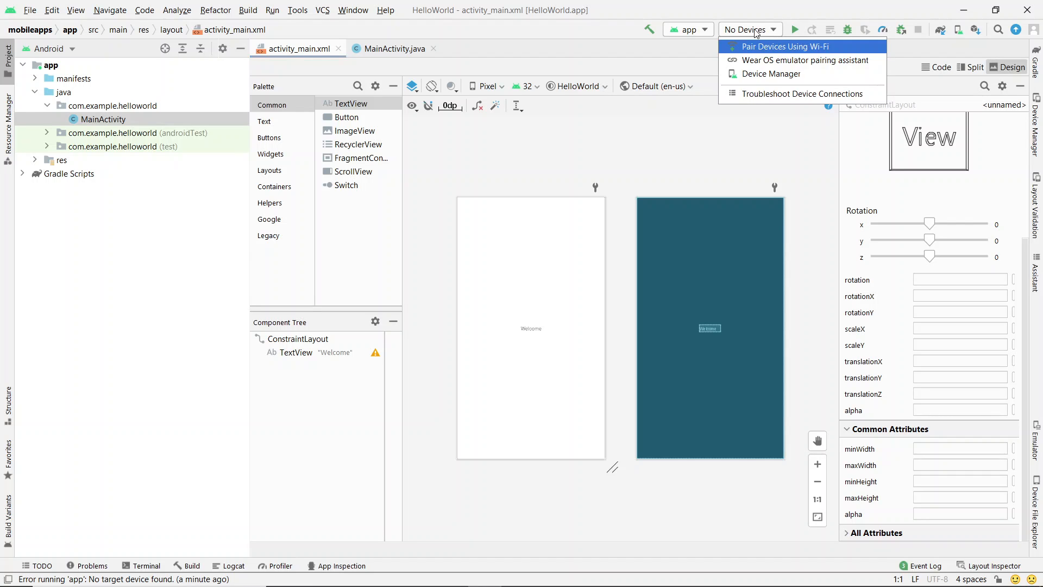
click(753, 79)
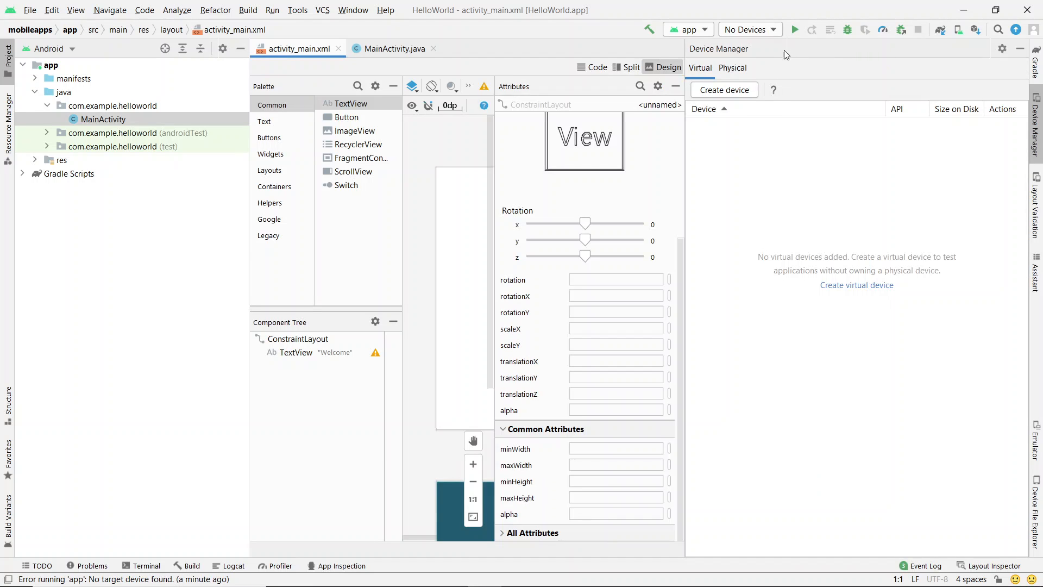
click(732, 68)
click(700, 69)
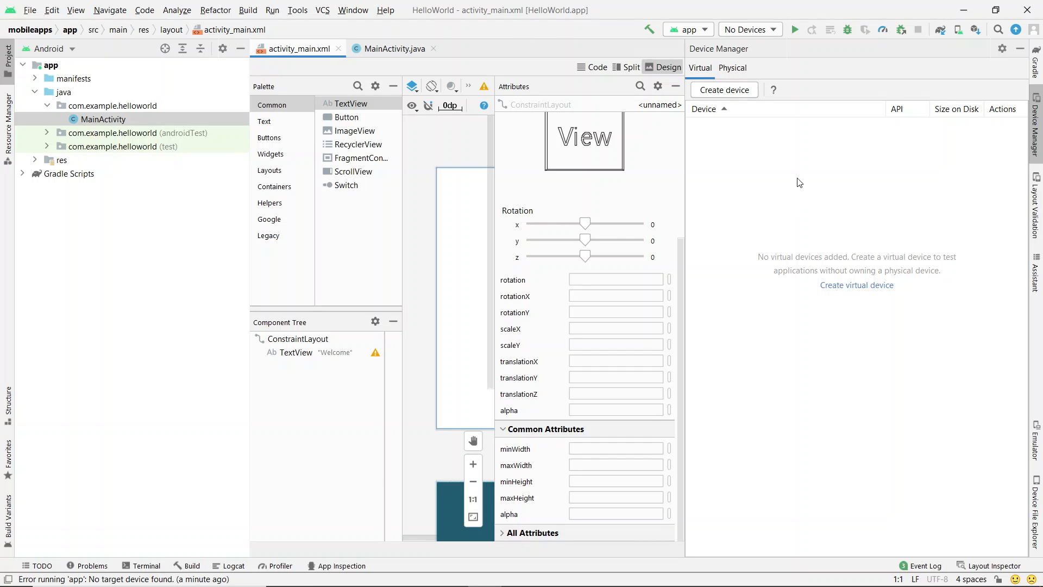
Start creating a virtual device and choose the Pixel 3 phone as its hardware profile.
click(739, 95)
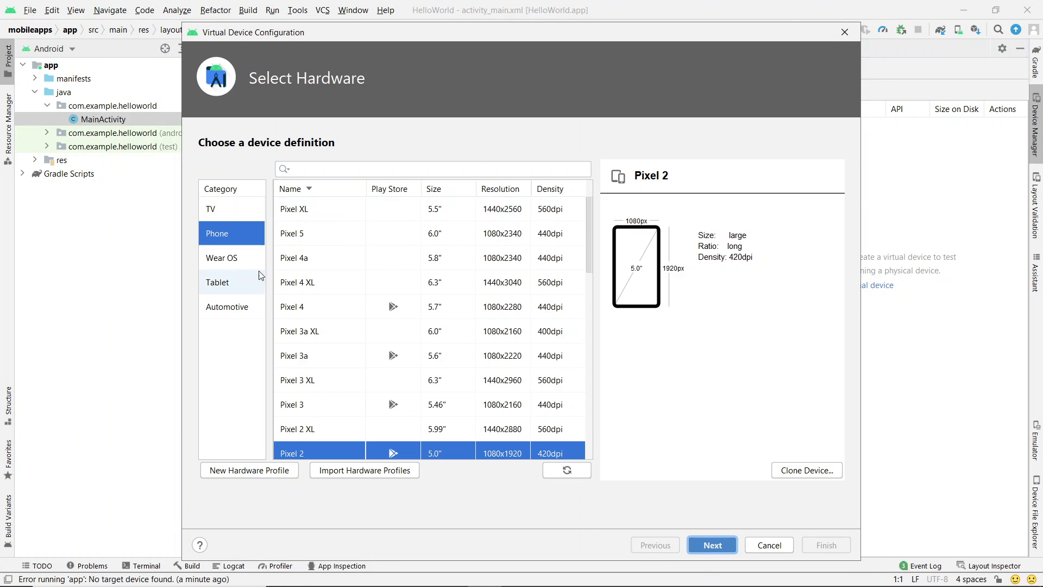
scroll(325, 426, down, 5)
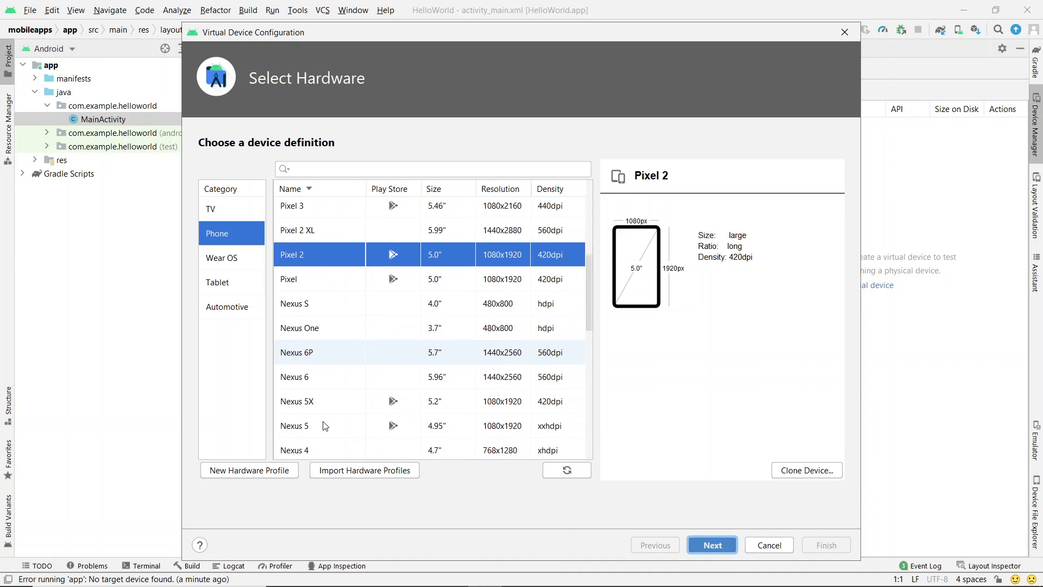
scroll(323, 426, down, 4)
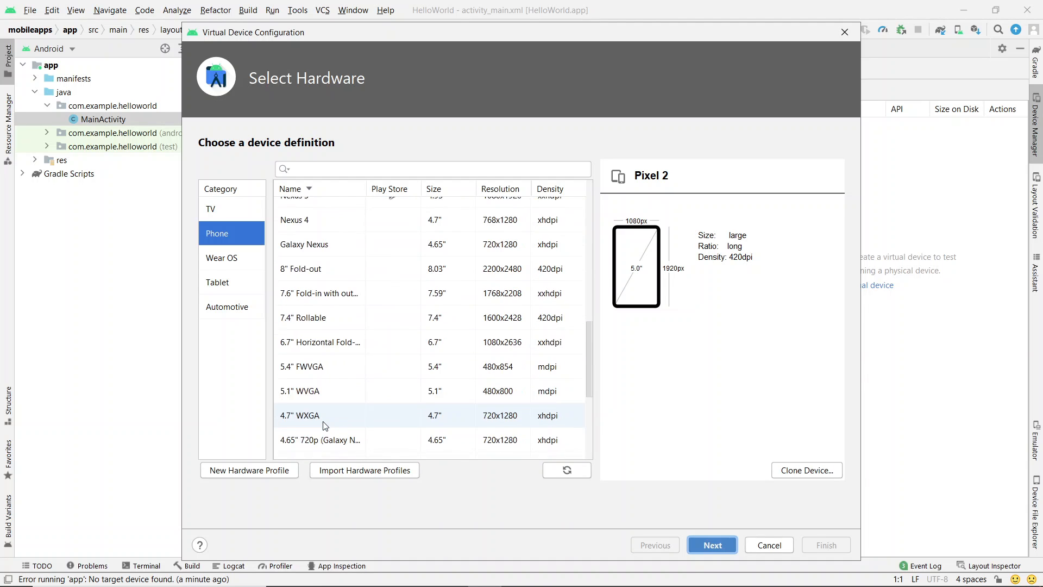
scroll(325, 424, up, 6)
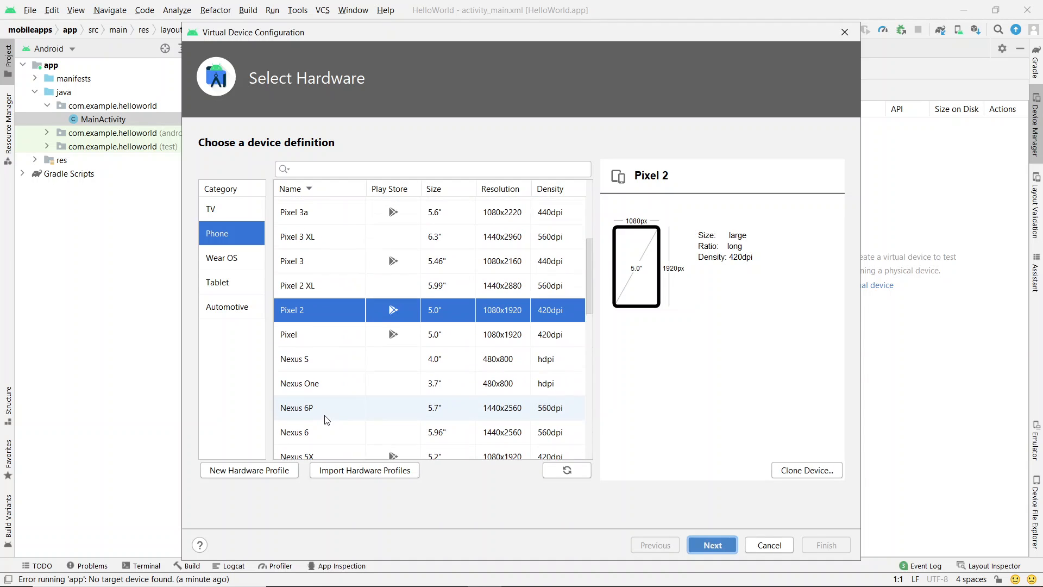
scroll(326, 419, up, 1)
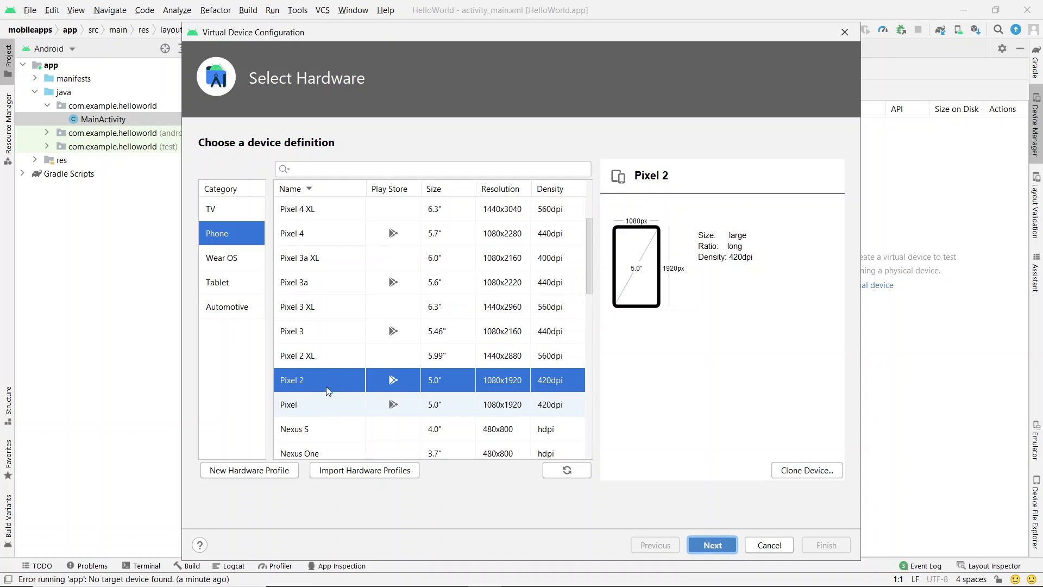
click(311, 334)
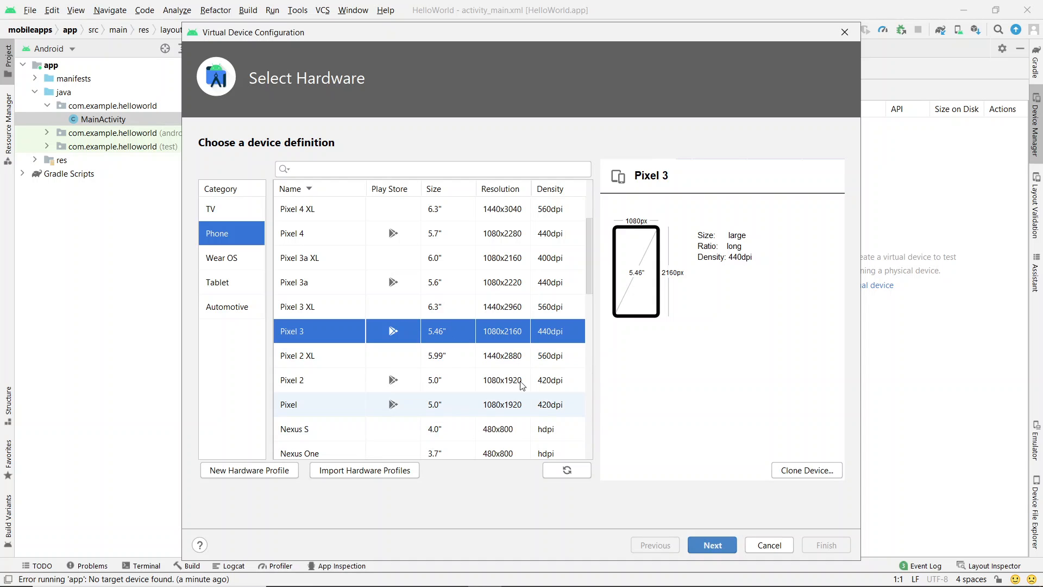
click(709, 544)
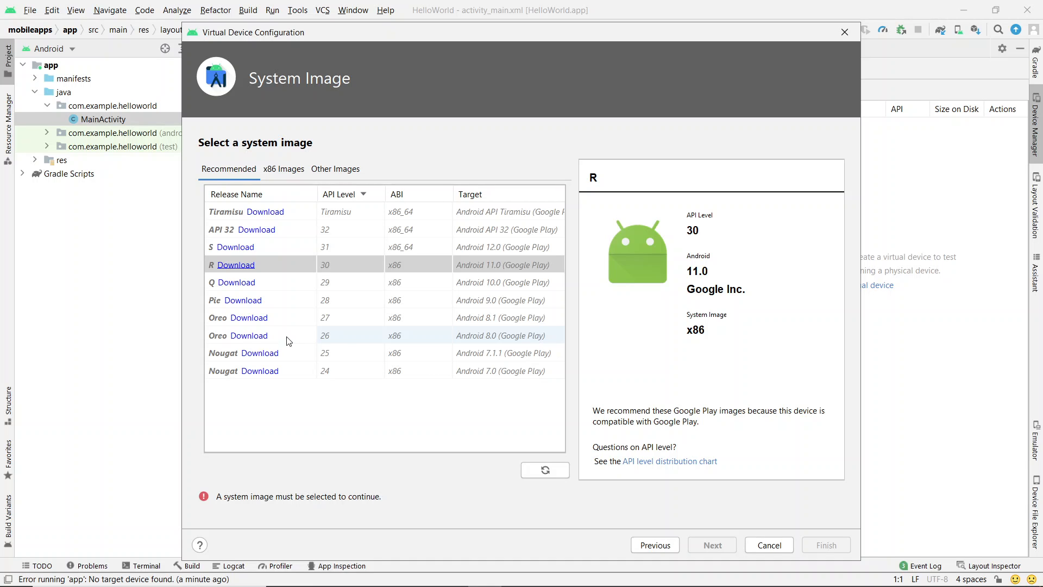
Download the Oreo API 26 x86 system image for Android 8.0 (Google Play) and select it for the virtual device.
click(251, 338)
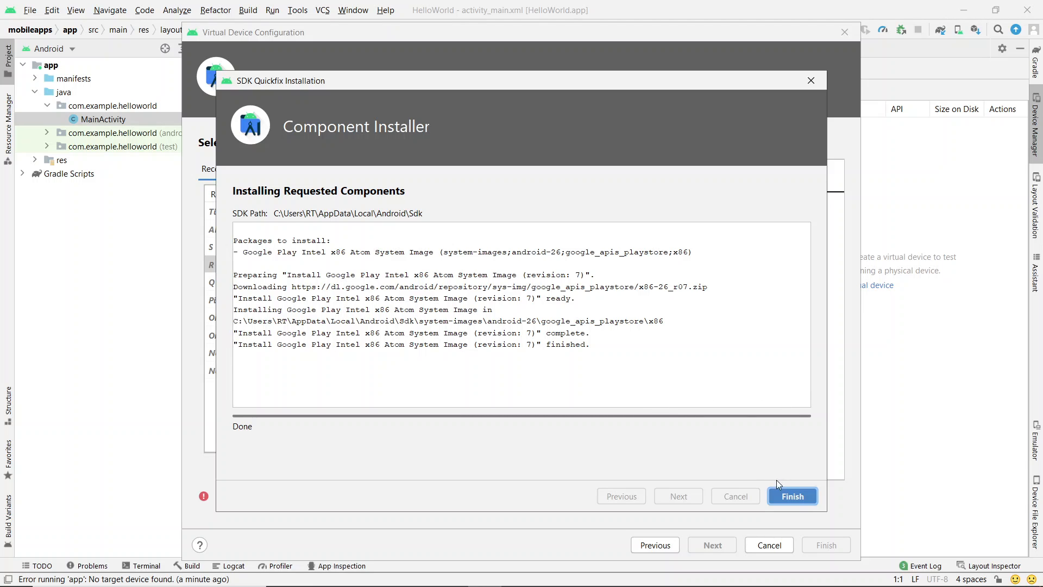
click(793, 496)
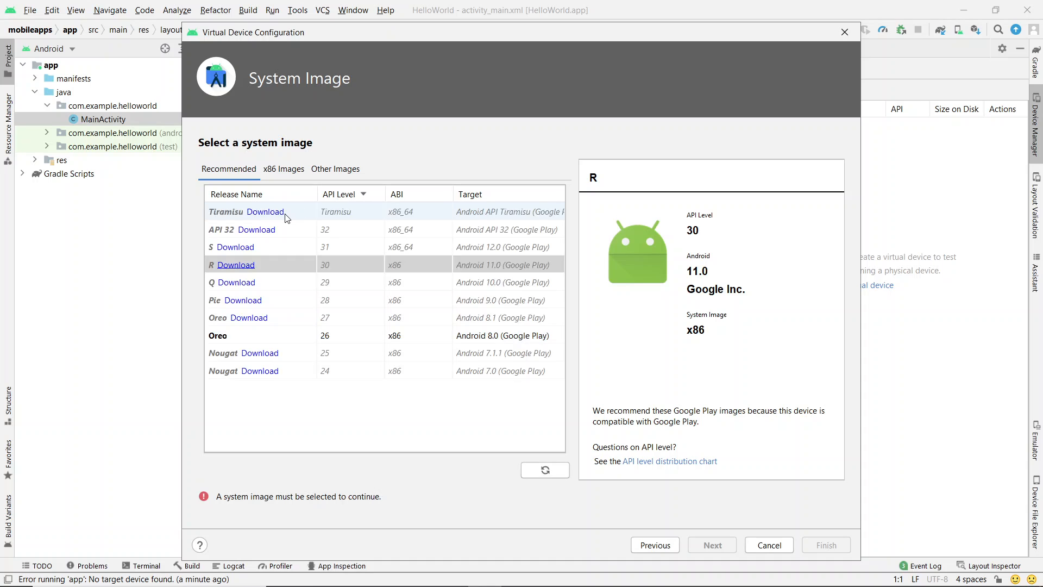
click(283, 213)
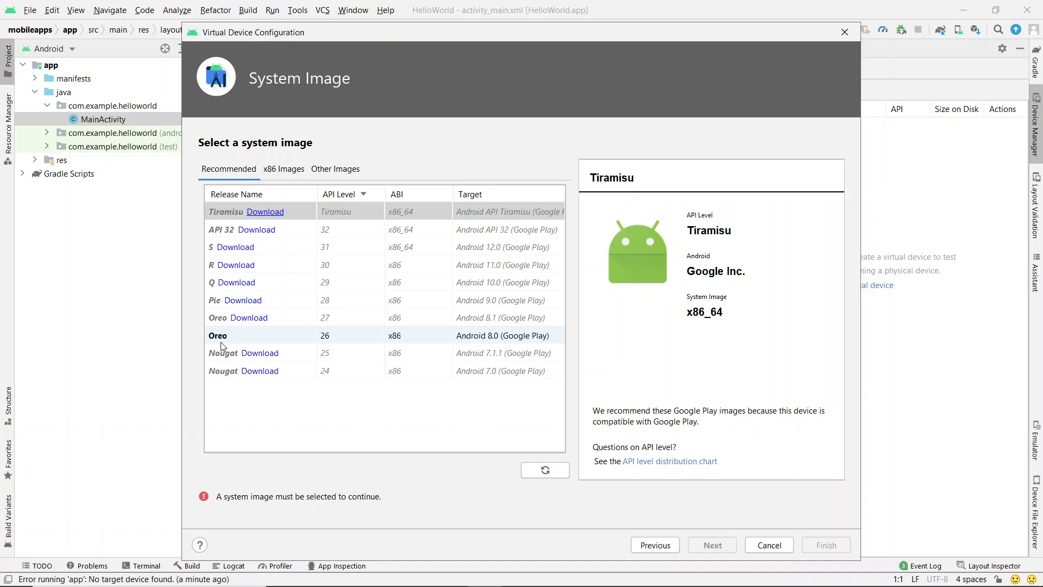
click(251, 333)
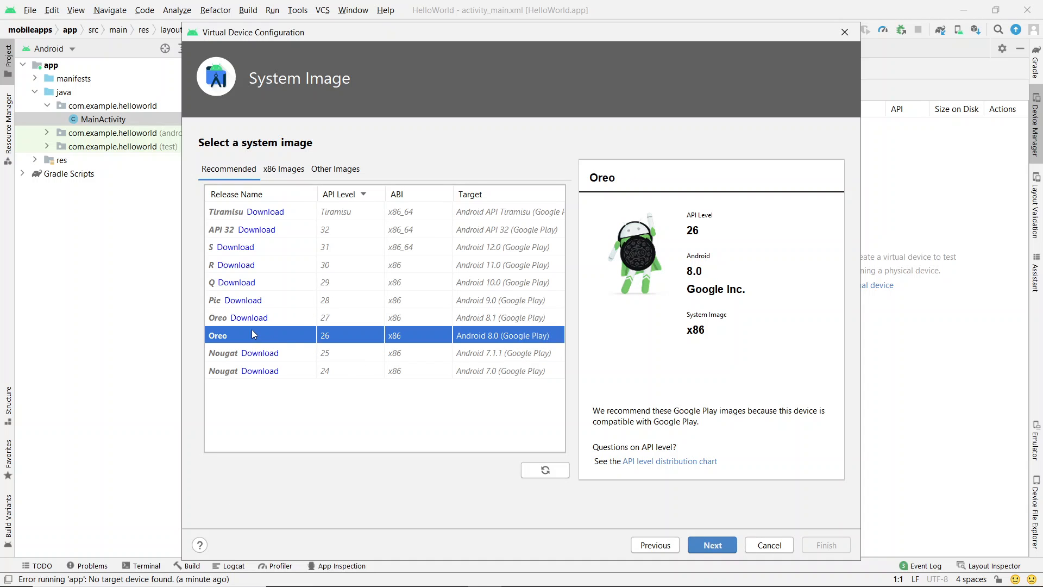
Finish creating the virtual device as Pixel 3 API 26 with its default settings and close the Device Manager.
click(712, 545)
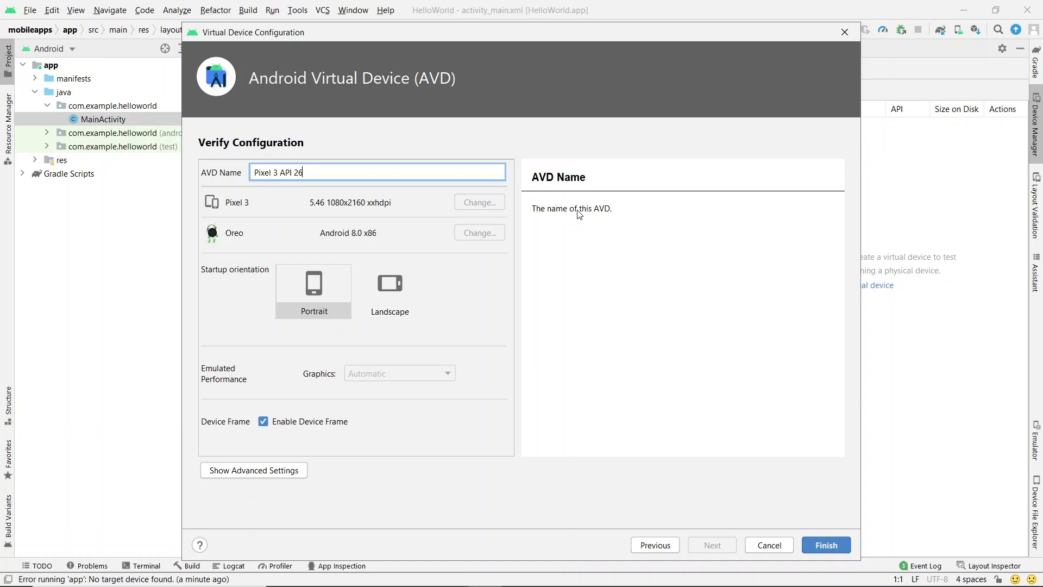
click(839, 545)
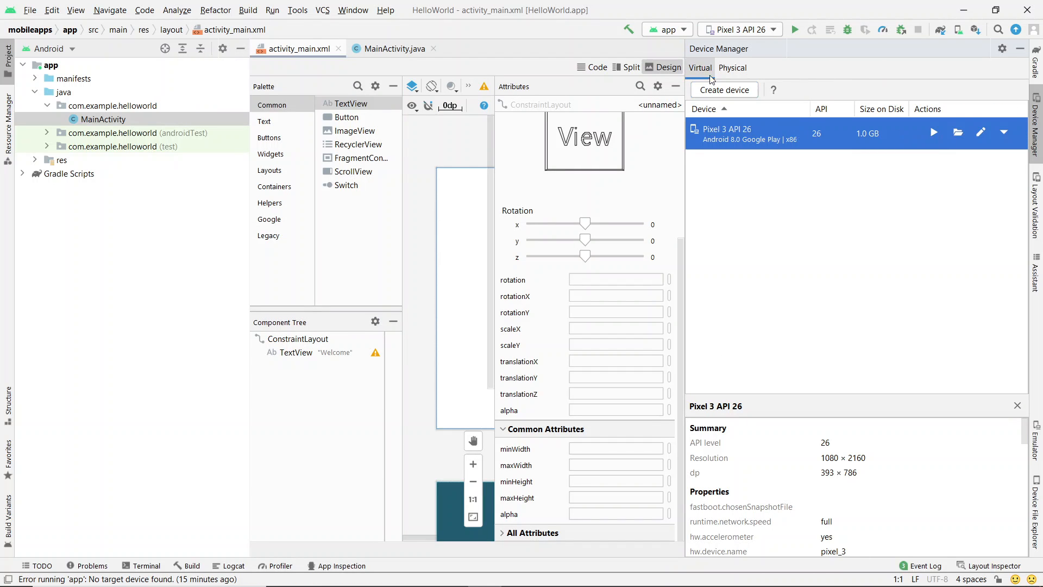
click(1020, 49)
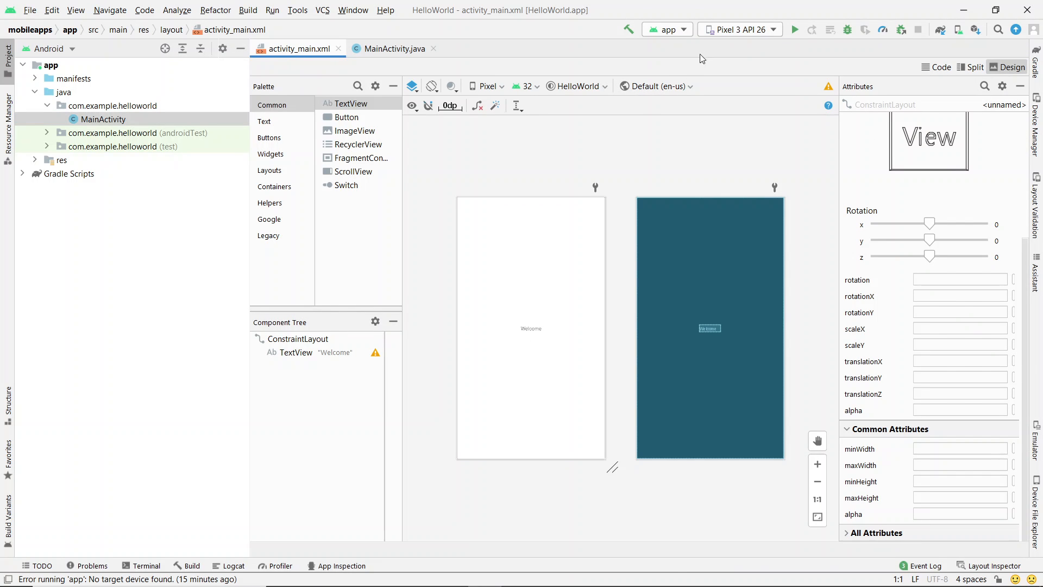
Choose Pixel 3 API 26 as the target device and run the HelloWorld app on its emulator.
click(752, 32)
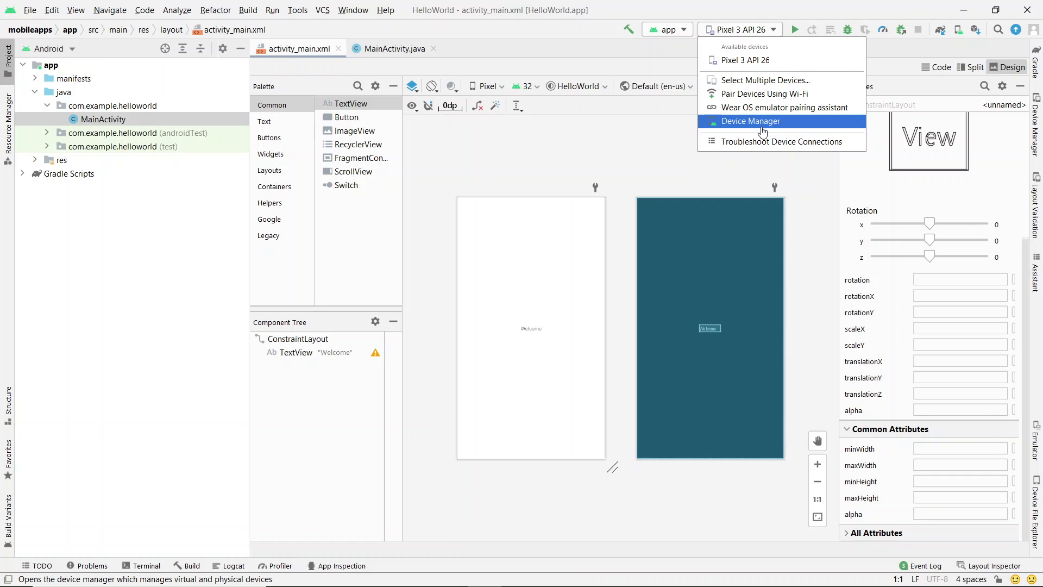
click(662, 156)
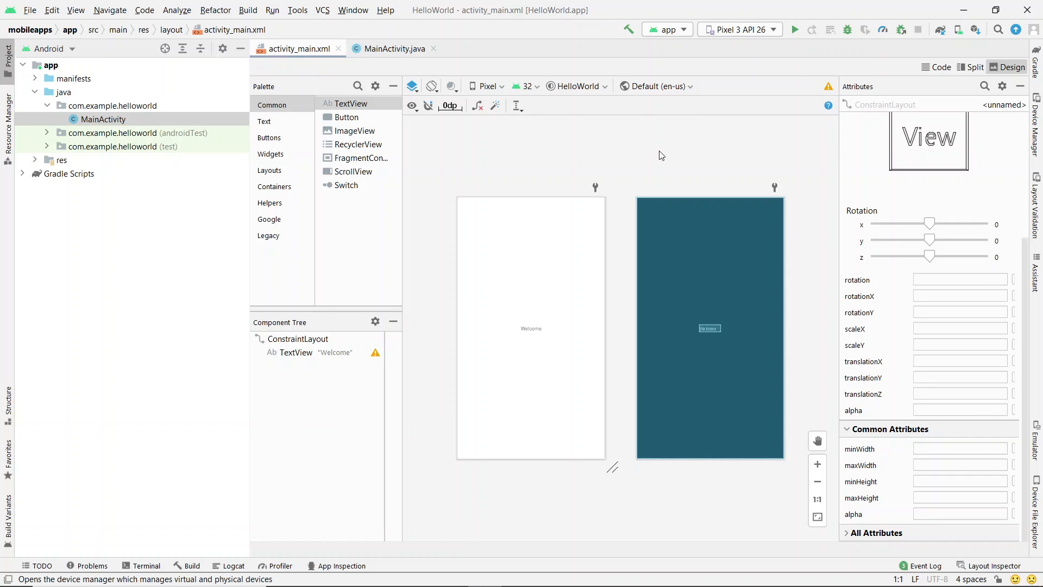
click(749, 29)
click(734, 61)
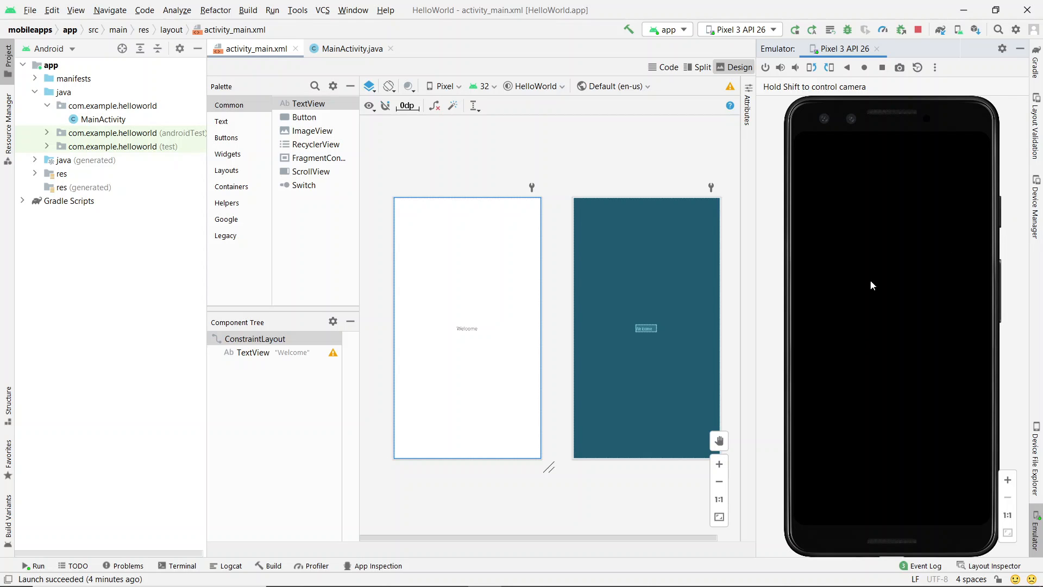
click(849, 66)
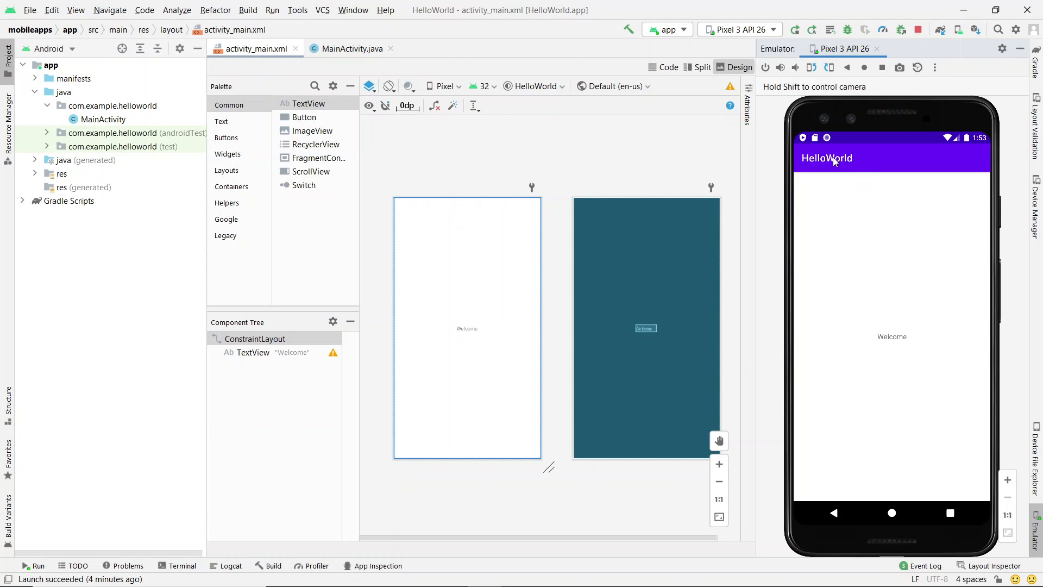
click(537, 87)
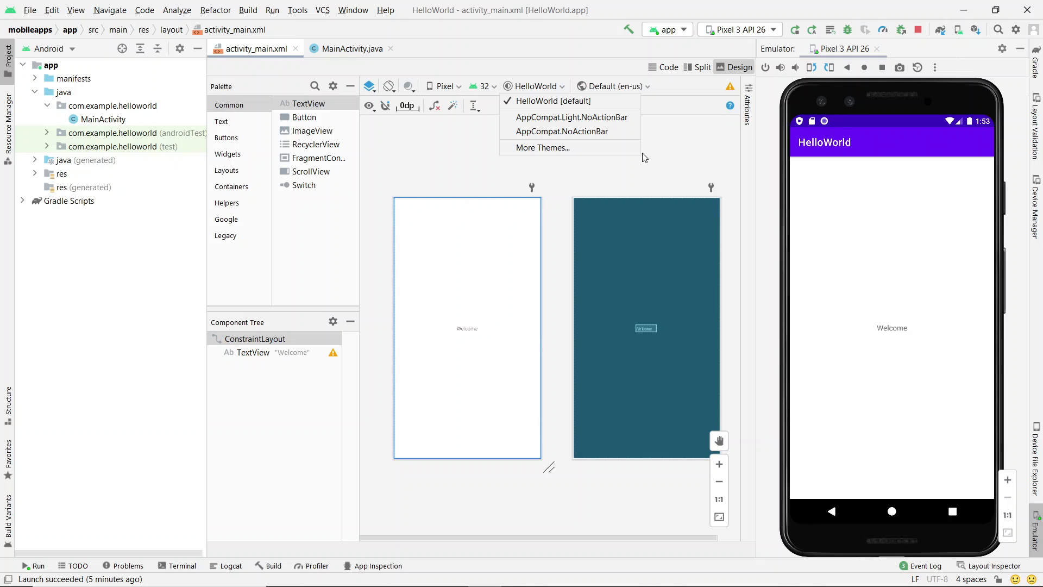
click(680, 171)
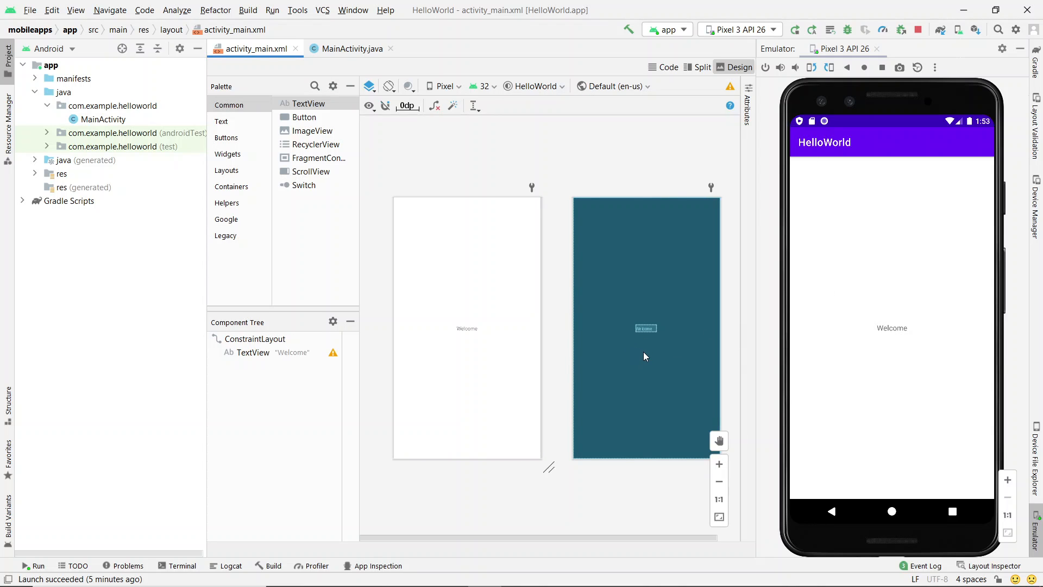
scroll(645, 355, up, 2)
scroll(638, 333, down, 3)
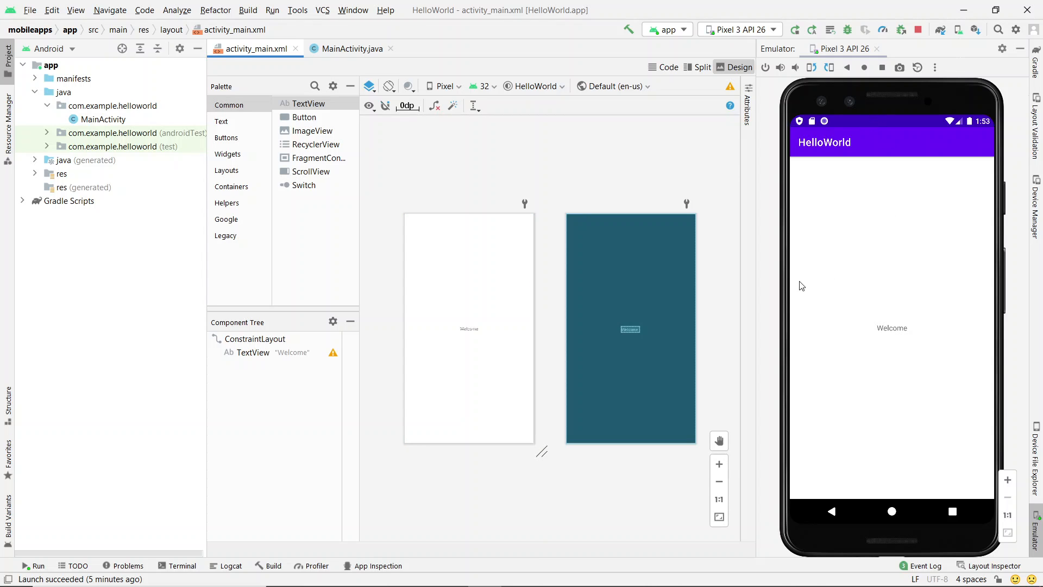
Leave the HelloWorld app on the emulator, look through the list of installed apps and return to the home screen.
click(837, 514)
click(837, 514)
click(892, 516)
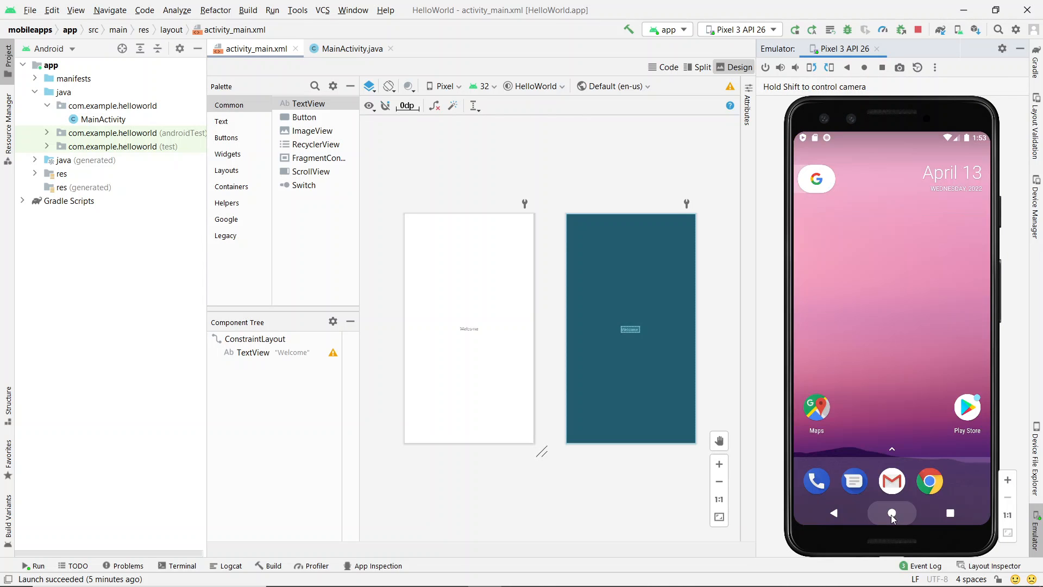
drag(892, 478, 905, 406)
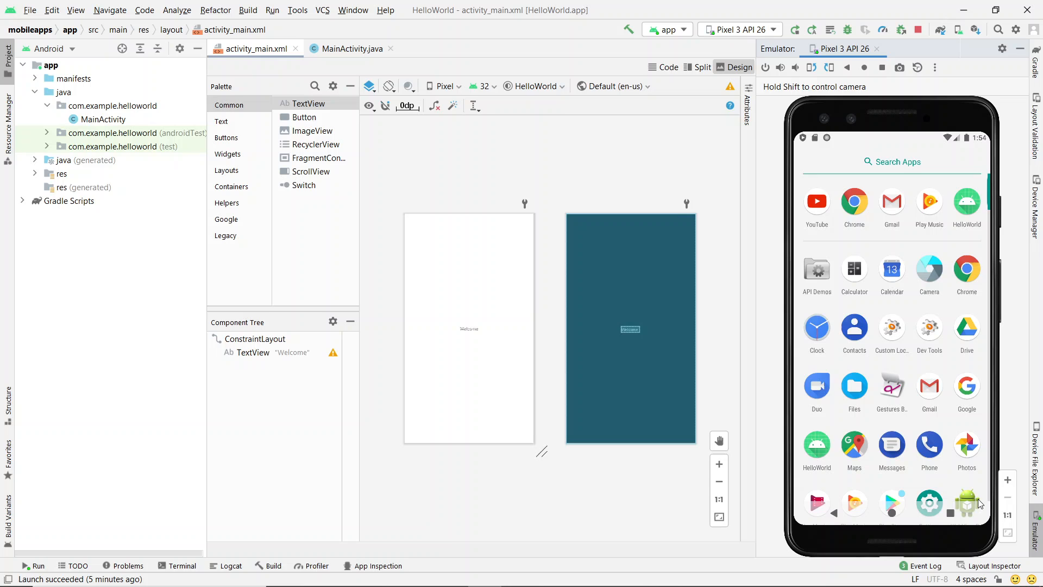
click(990, 487)
click(892, 514)
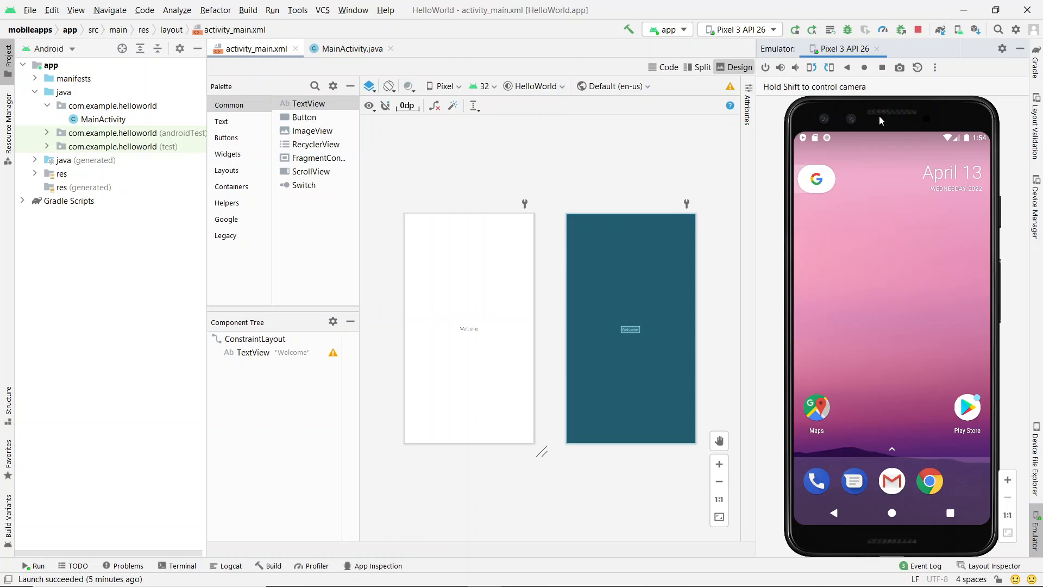
Launch WebView Browser Tester from the emulator's list of installed apps, look at it and leave it for the home screen.
click(892, 449)
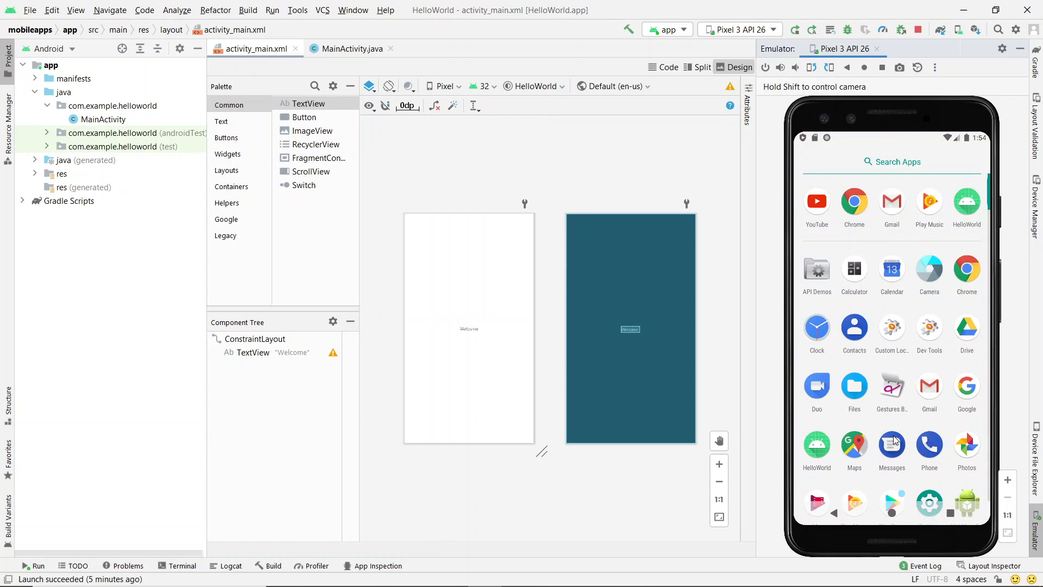
click(969, 500)
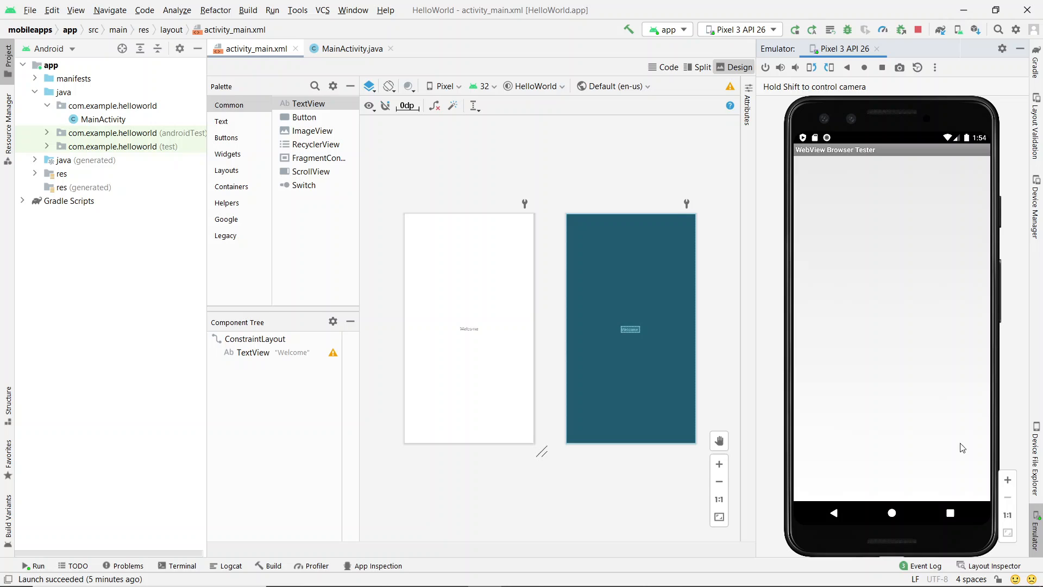
click(837, 517)
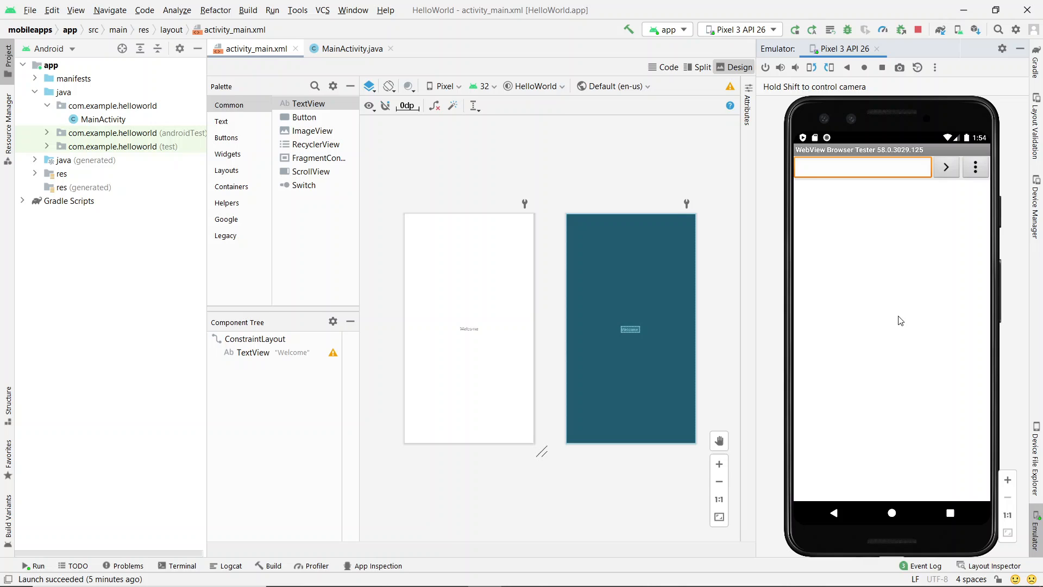
click(892, 514)
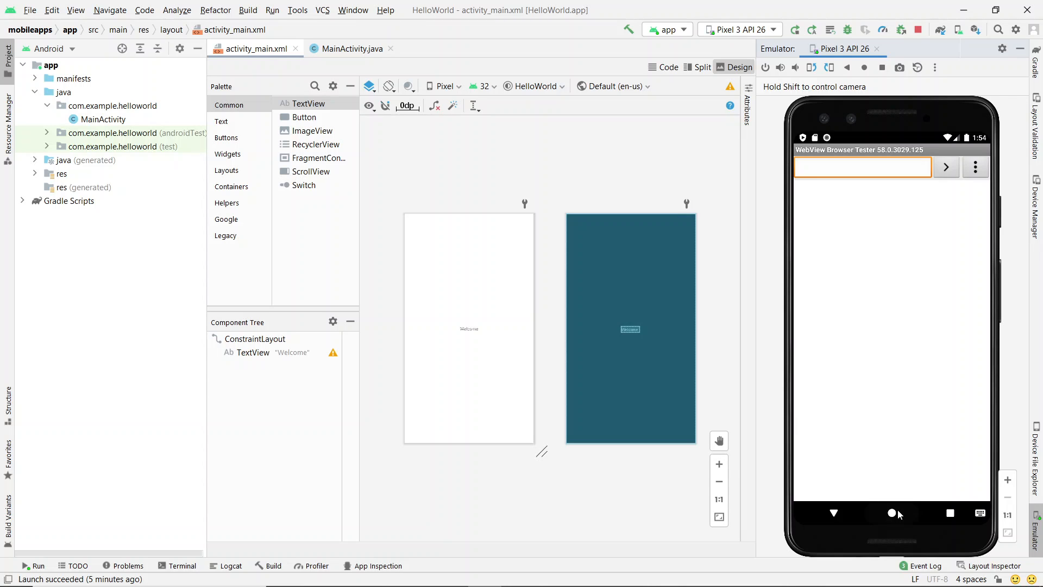